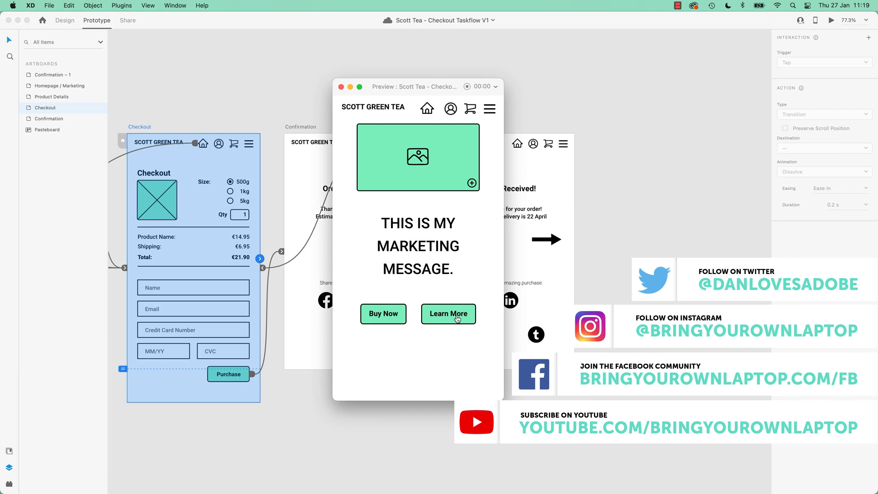
Test the prototype preview from the homepage through product details and the cart to completing the purchase
scroll(456, 319, right, 3)
scroll(455, 319, right, 3)
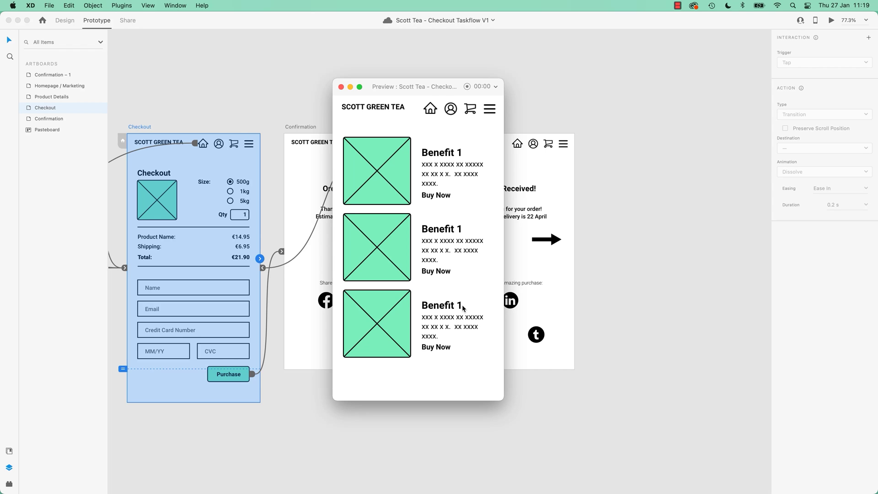
click(471, 111)
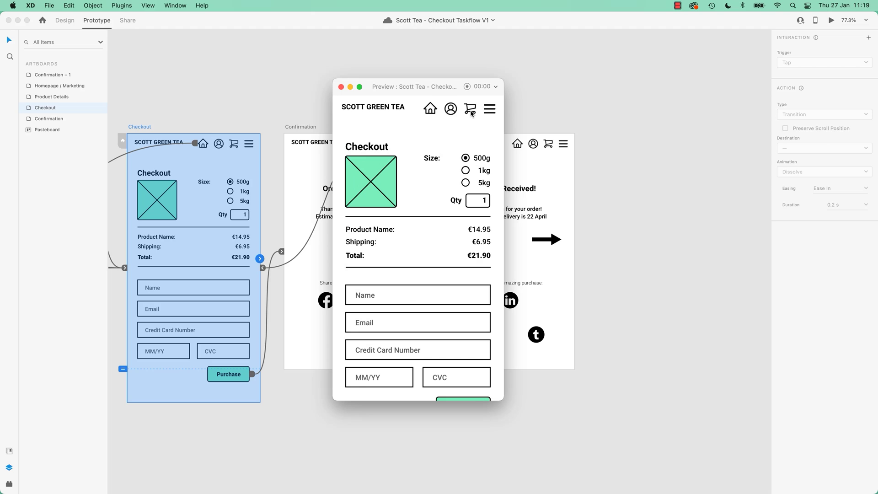
scroll(414, 317, down, 2)
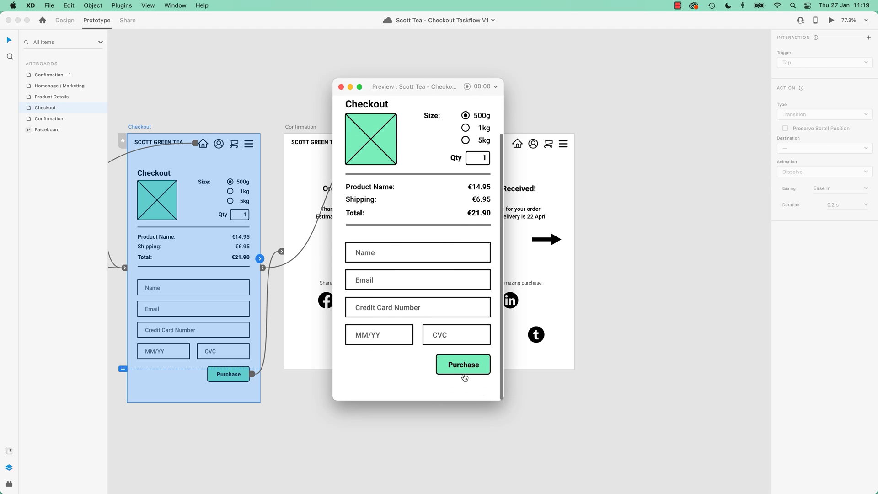
click(476, 366)
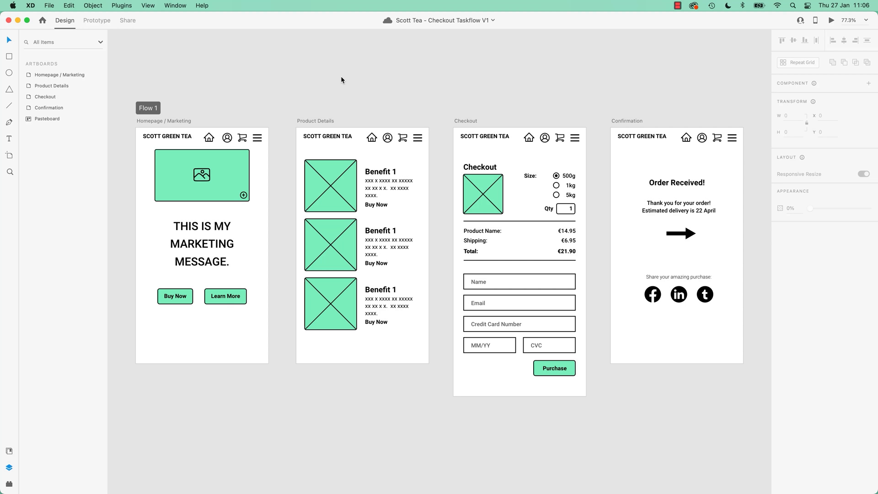
Move both parts of the arrow on the Confirmation artboard horizontally to the artboard's left side, at about X 36
scroll(540, 91, right, 5)
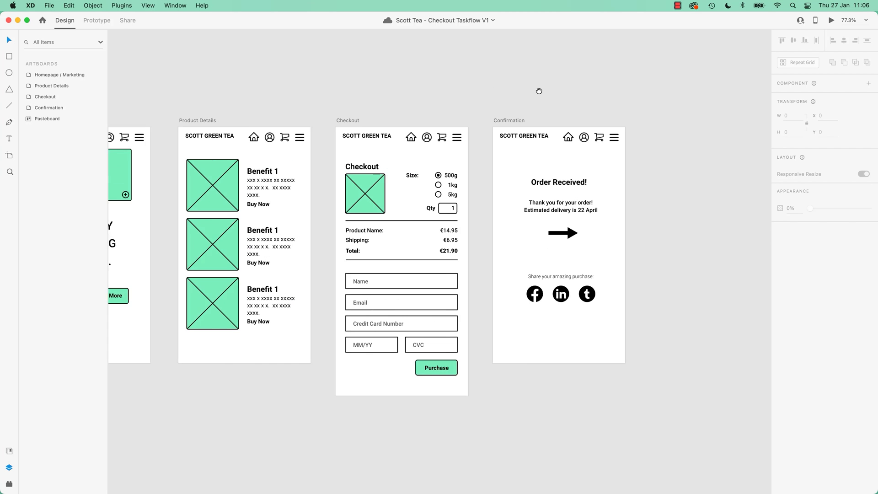
drag(539, 91, 375, 115)
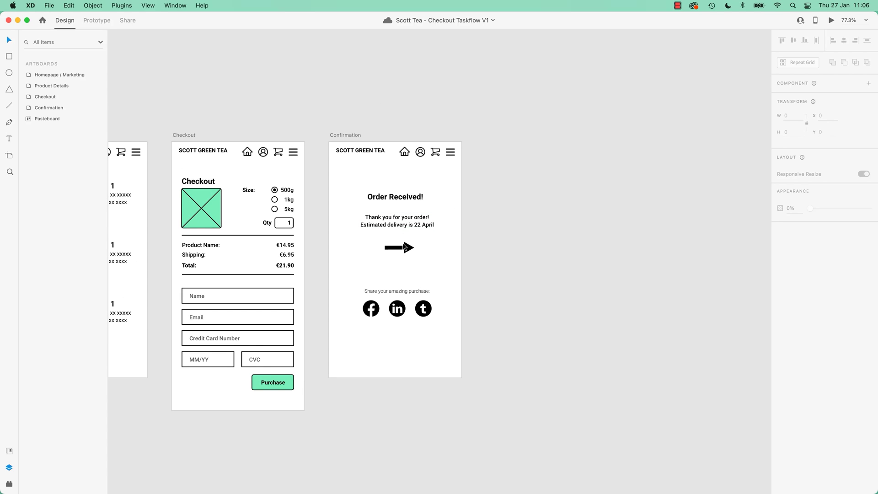
click(344, 134)
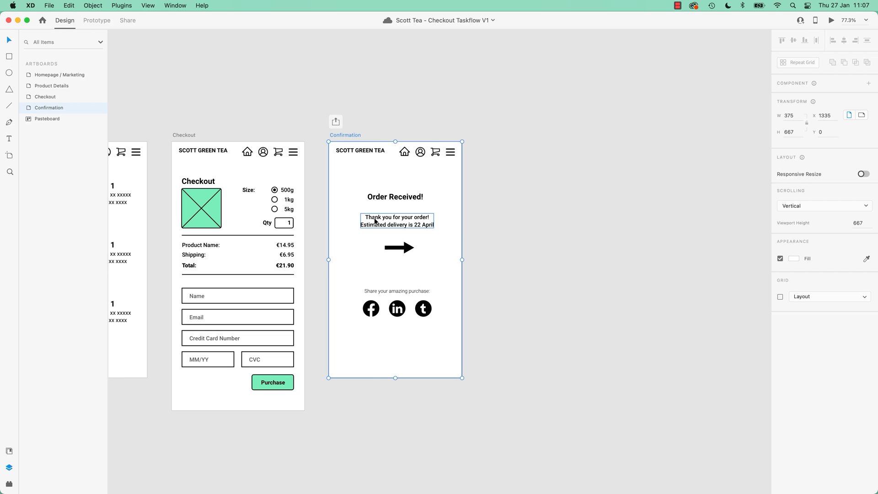
click(410, 248)
shift+click(413, 247)
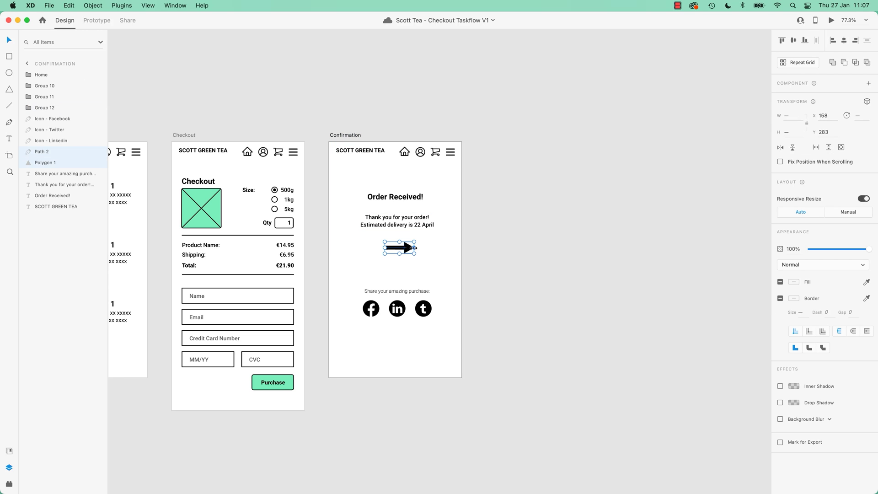
drag(409, 249, 365, 251)
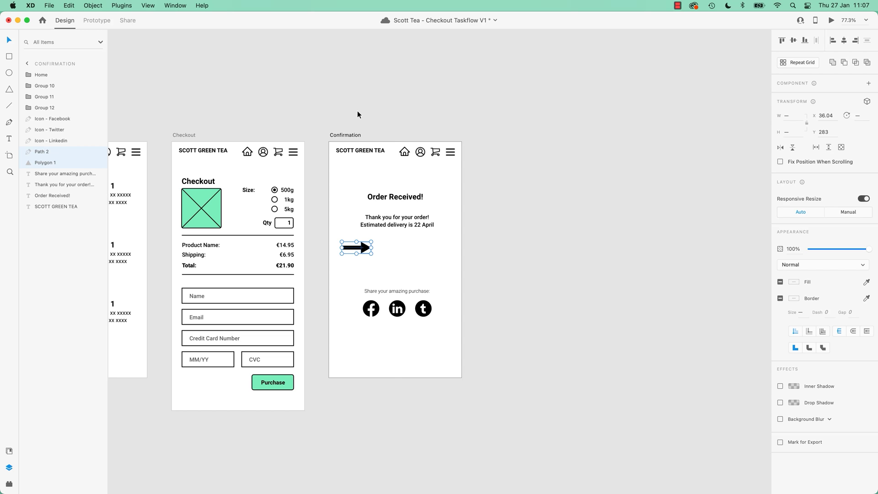
Duplicate the Confirmation artboard, keeping the copy's default name
click(352, 135)
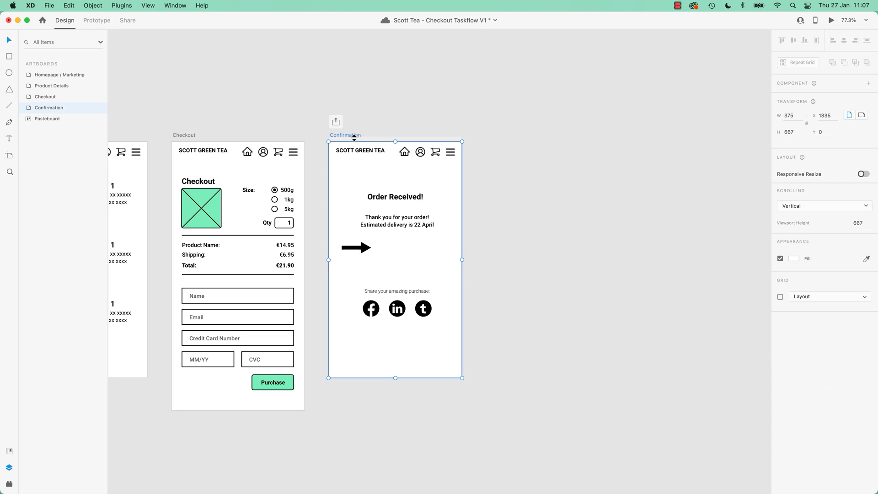
right_click(355, 135)
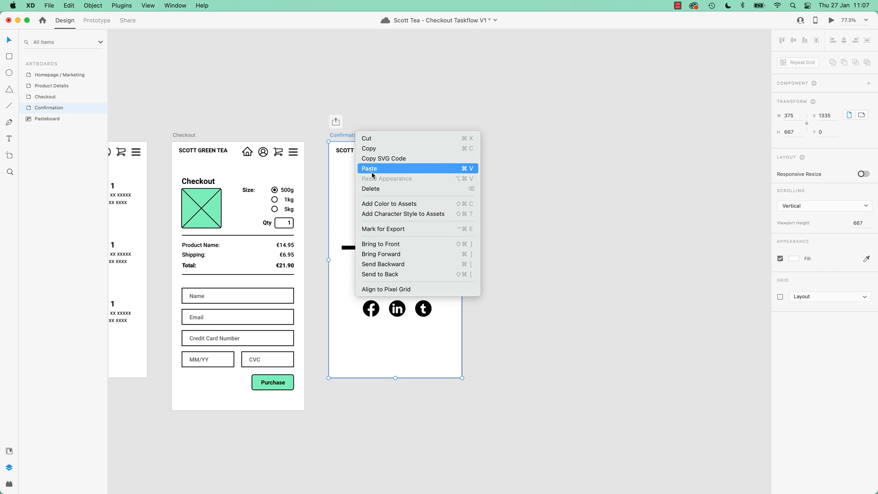
click(397, 114)
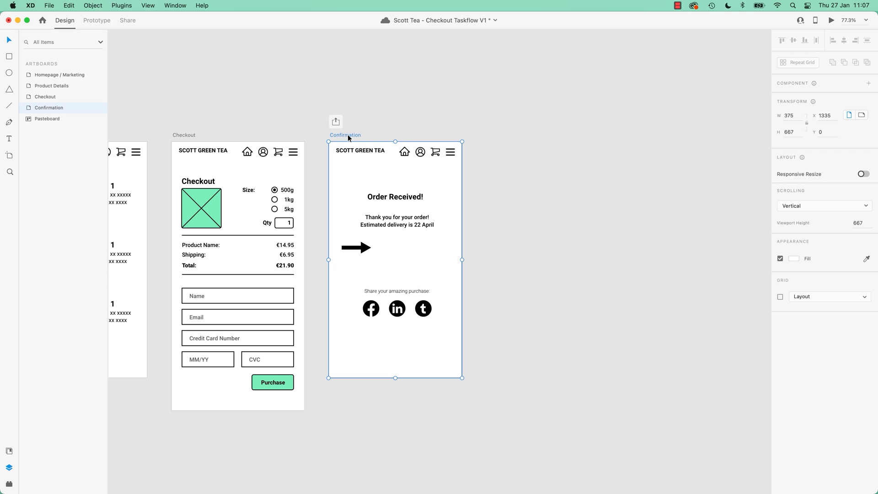
key(super+d)
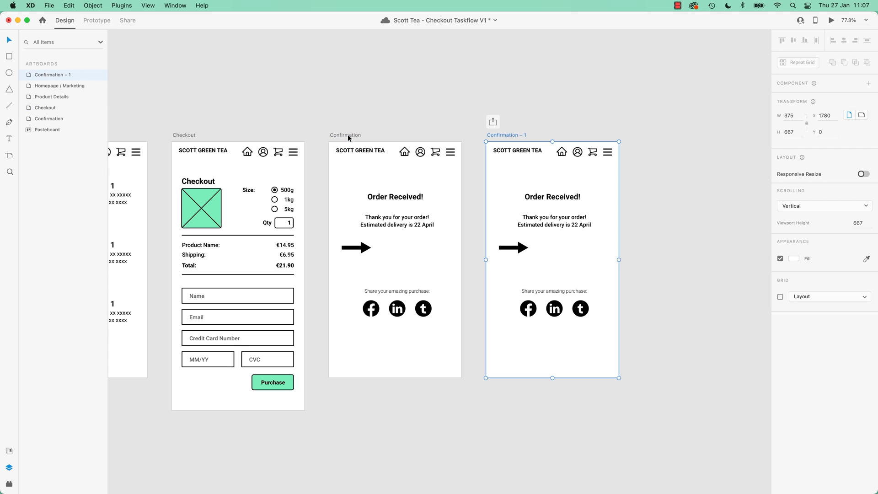
double_click(515, 135)
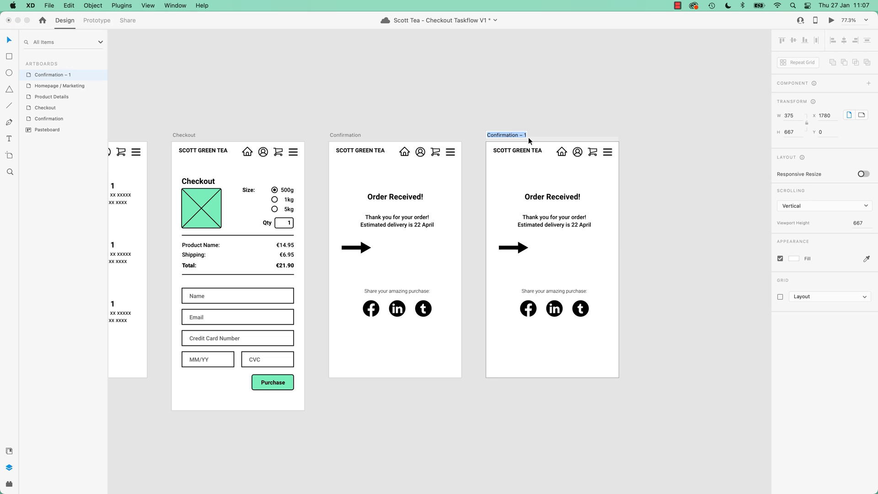
key(Return)
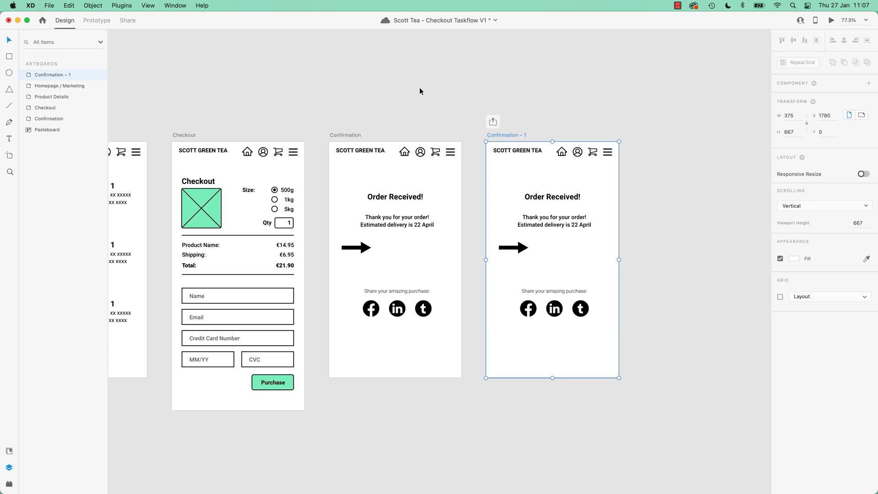
click(420, 91)
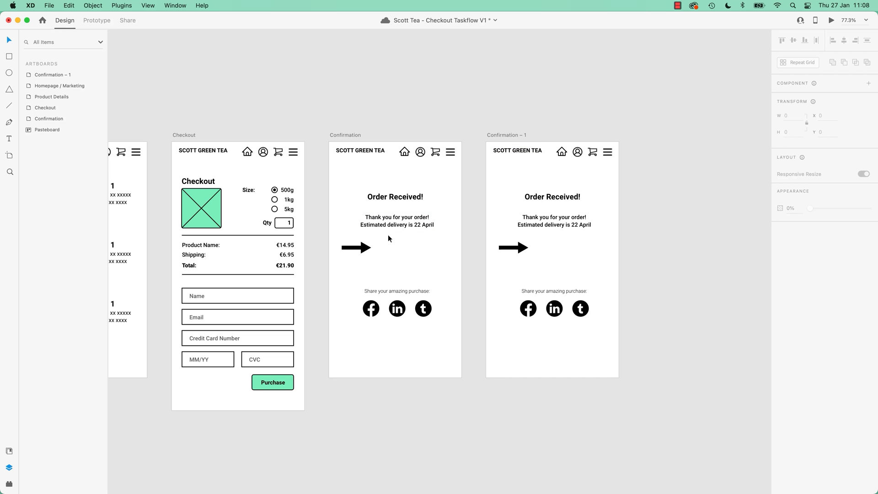
Group the line and triangle that form the arrow on the original Confirmation artboard
click(354, 249)
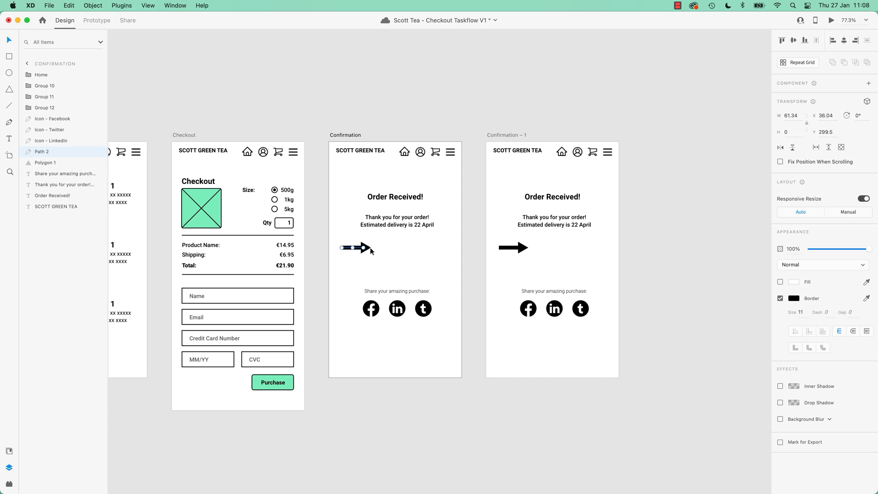
shift+click(366, 247)
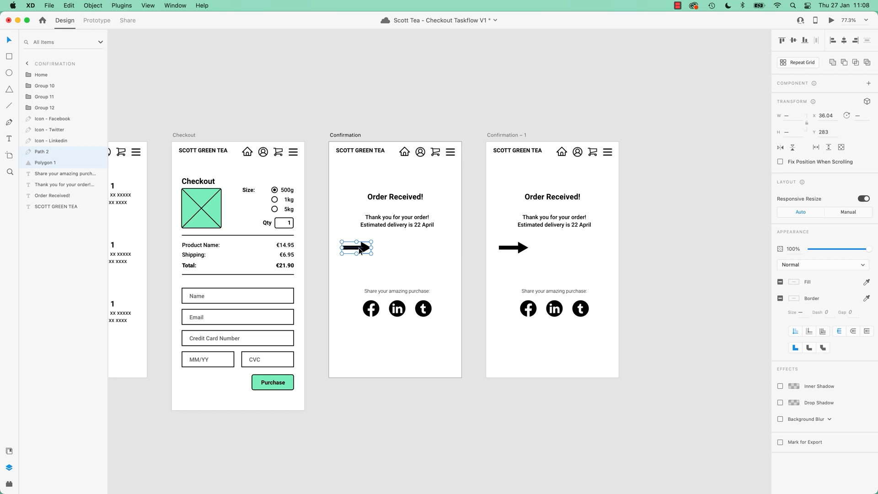
click(402, 254)
mouse_move(366, 249)
mouse_down()
mouse_move(394, 251)
mouse_move(367, 252)
mouse_up()
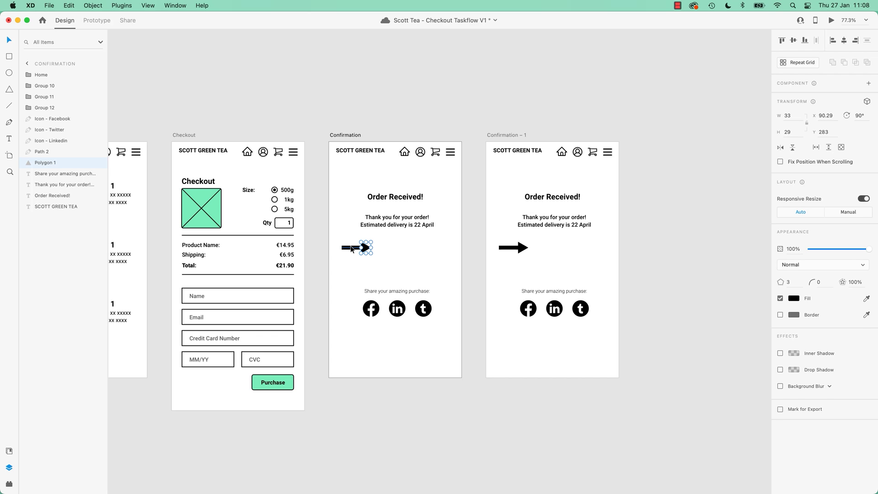
shift+click(352, 249)
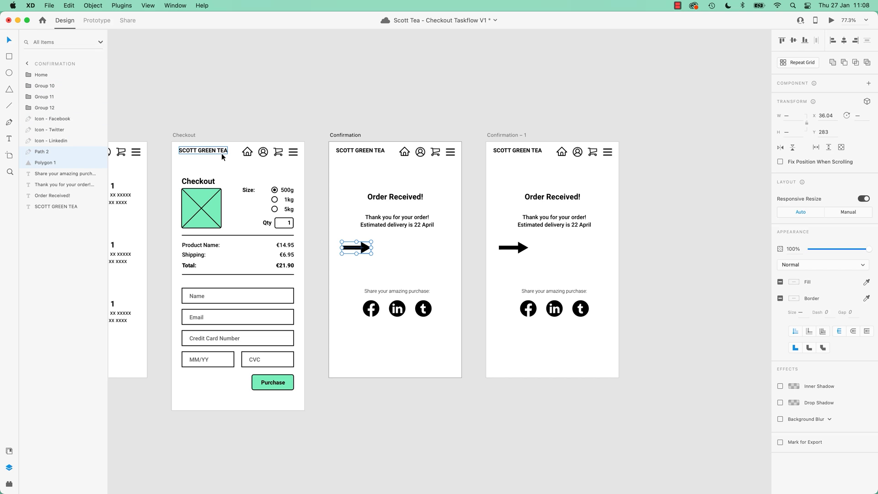
key(super+g)
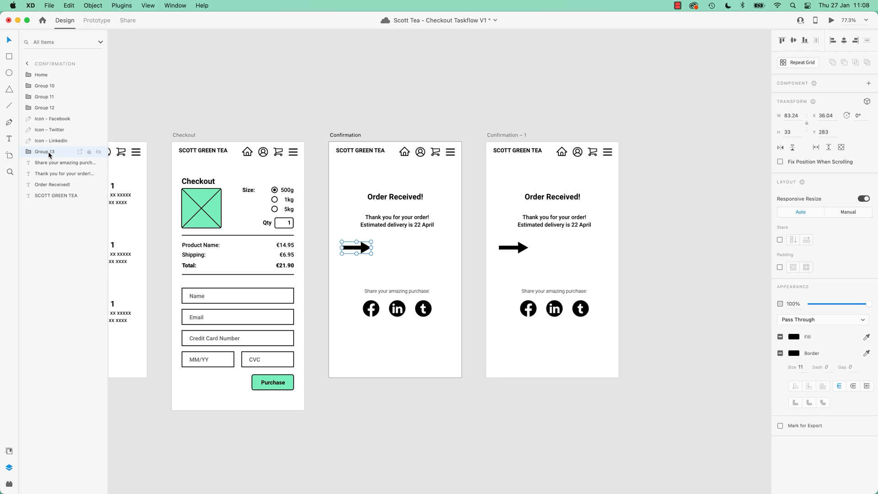
Group the arrow's line and triangle on the duplicated Confirmation artboard
click(525, 248)
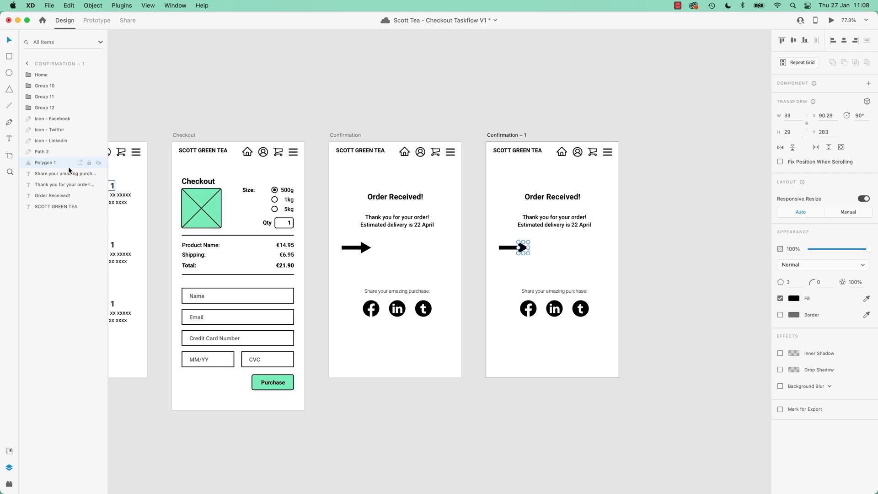
click(498, 248)
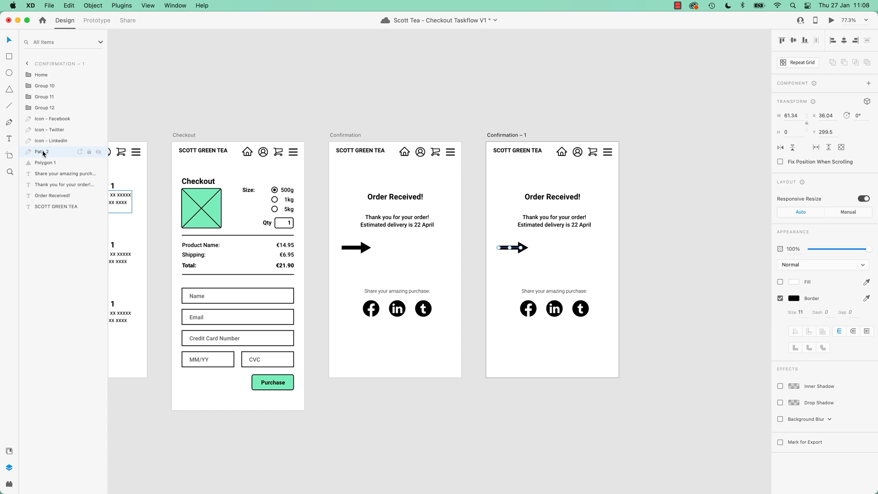
click(364, 249)
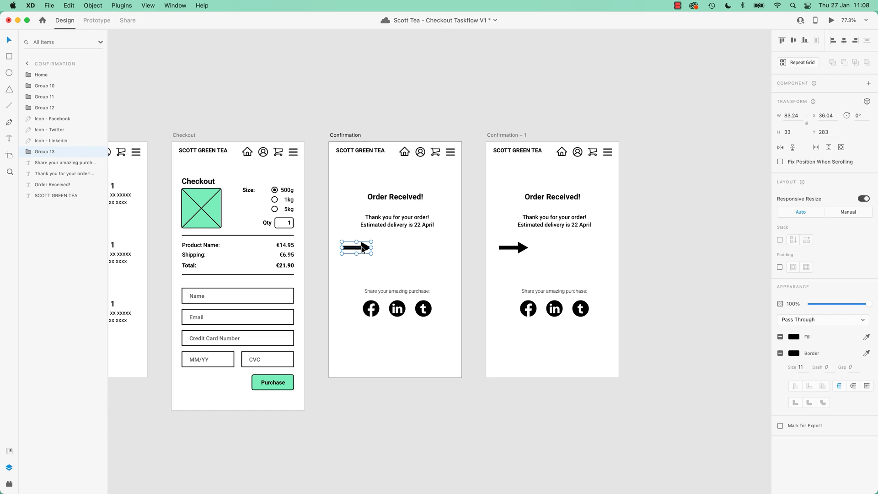
click(520, 248)
shift+click(525, 248)
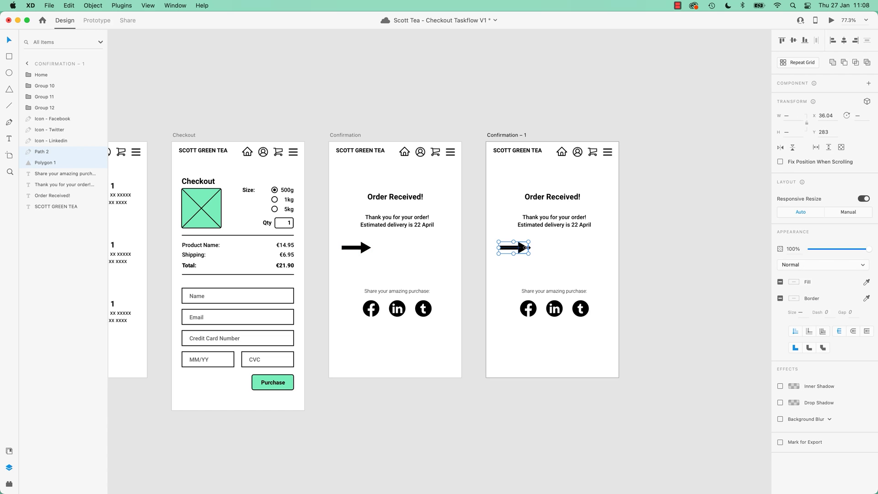
key(super+g)
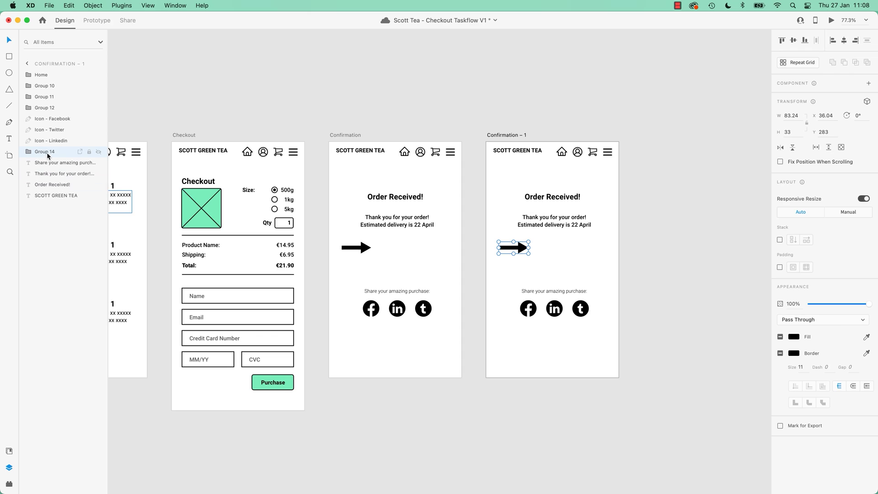
Rename the arrow group on the duplicated artboard to Group 13 so it matches the original arrow group's name
click(358, 247)
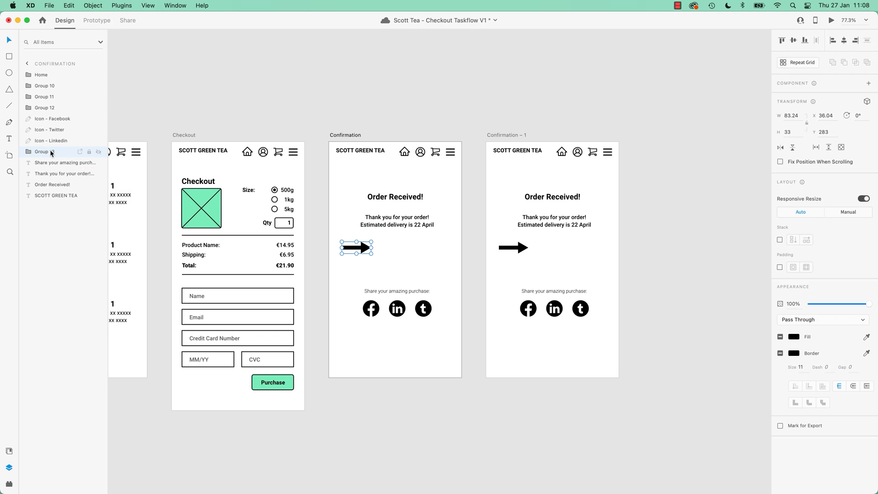
click(520, 249)
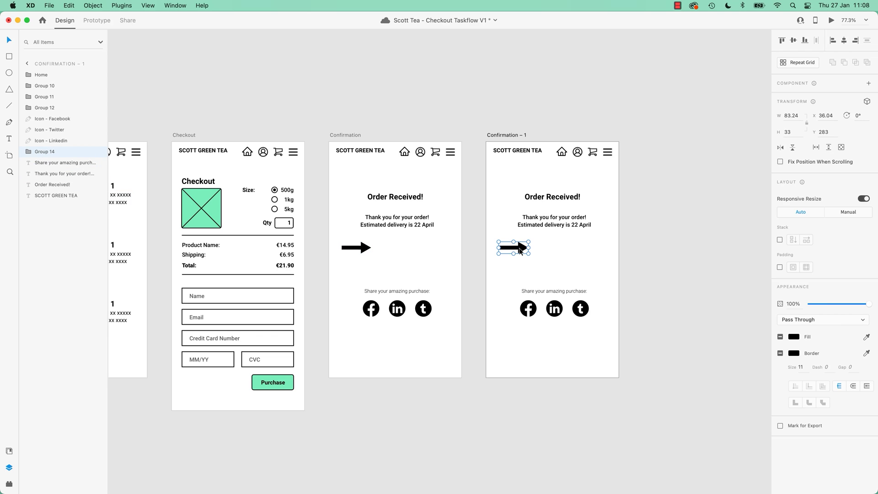
double_click(50, 153)
click(84, 152)
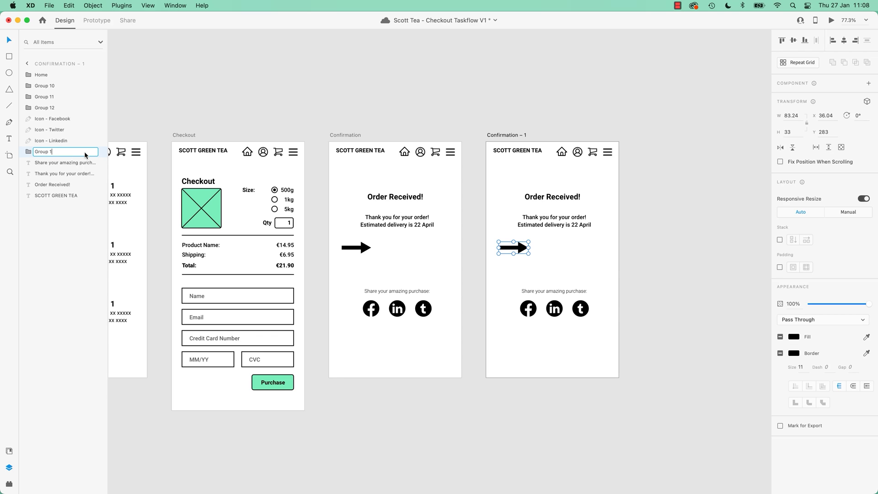
click(285, 87)
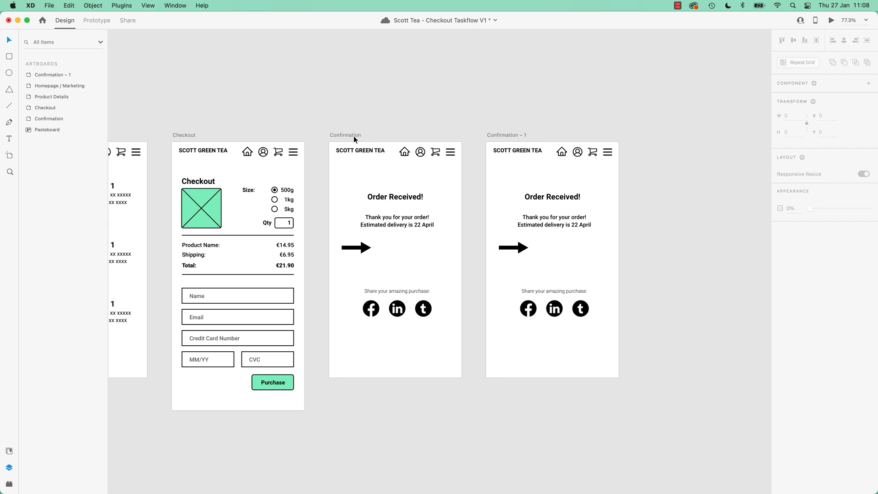
Move the arrow group on the duplicated Confirmation artboard horizontally to the artboard's right side, at about X 255
click(366, 247)
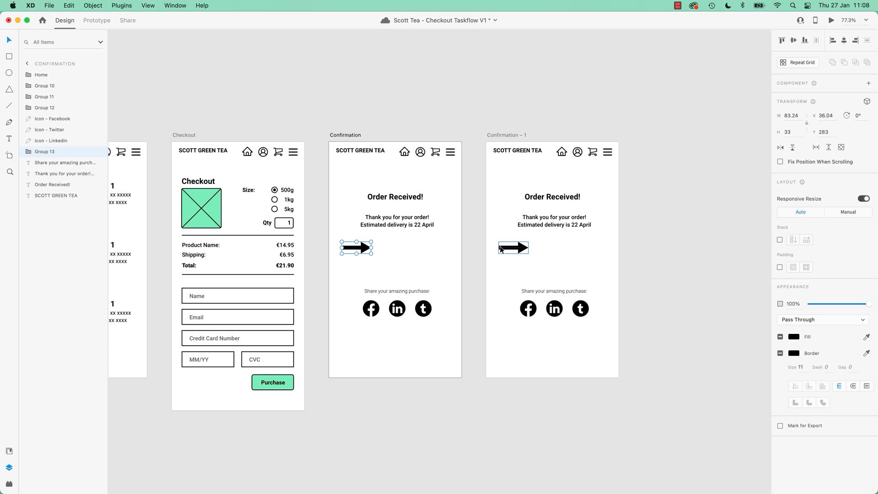
click(522, 249)
drag(516, 250, 589, 255)
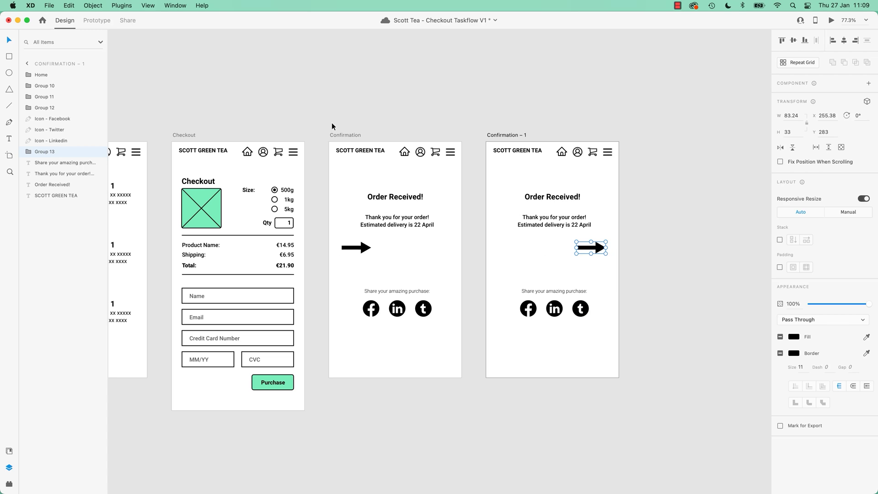
key(Escape)
Select the arrow group on the original Confirmation artboard and switch to prototyping mode
click(357, 132)
click(358, 135)
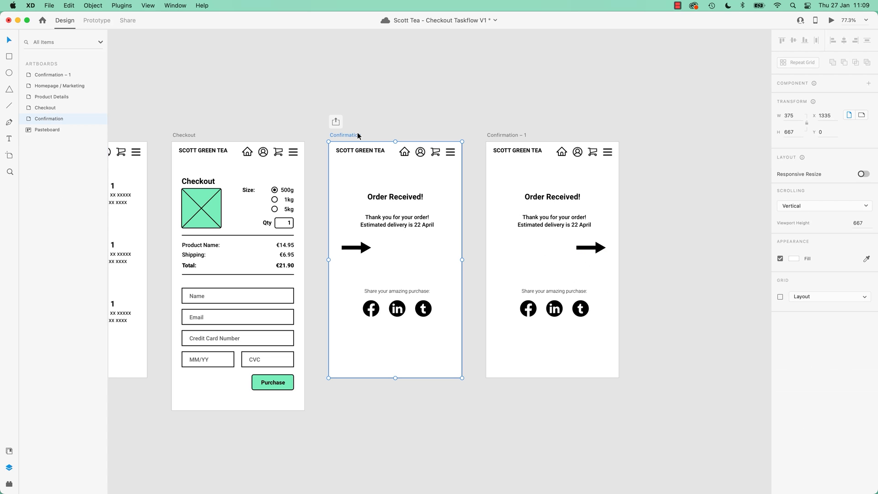
click(363, 248)
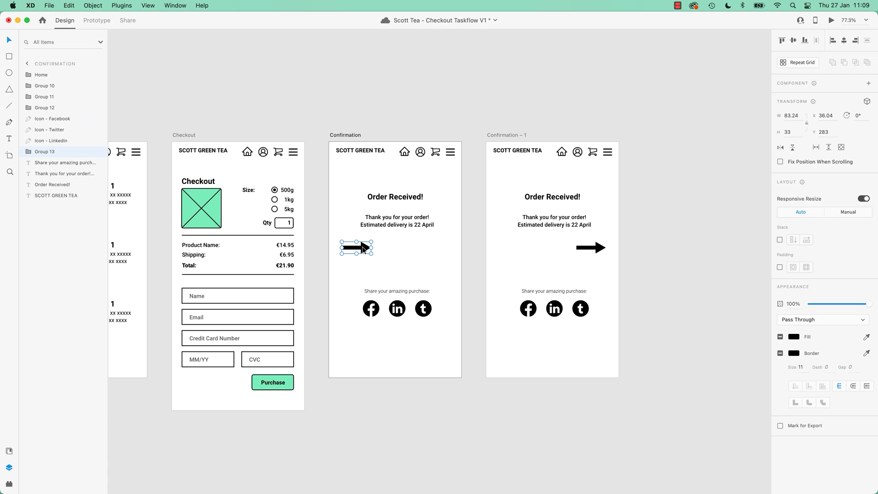
click(96, 21)
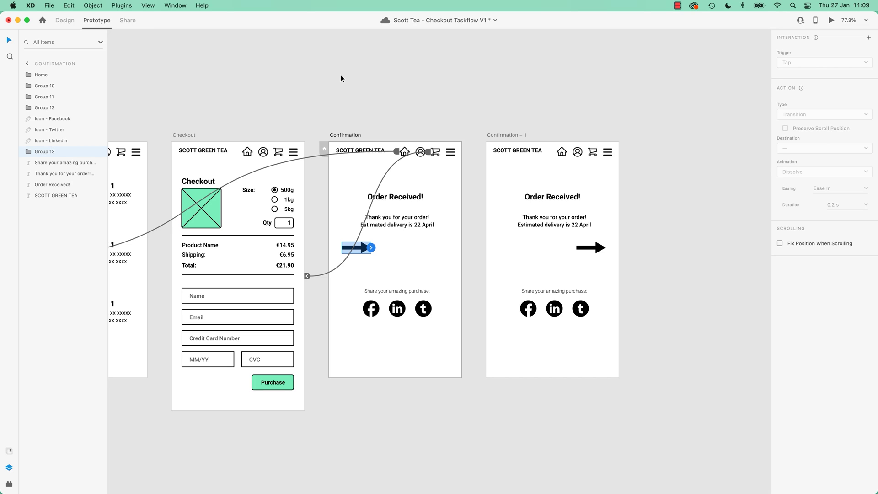
Cycle through the Design, Prototype and Share modes and return to prototyping mode
key(alt+1)
key(alt+3)
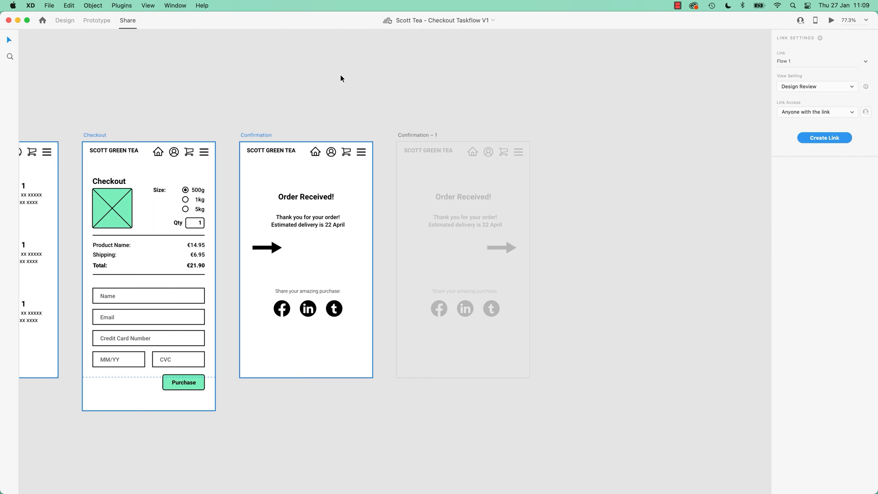
key(alt+1)
key(alt+2)
key(alt+1)
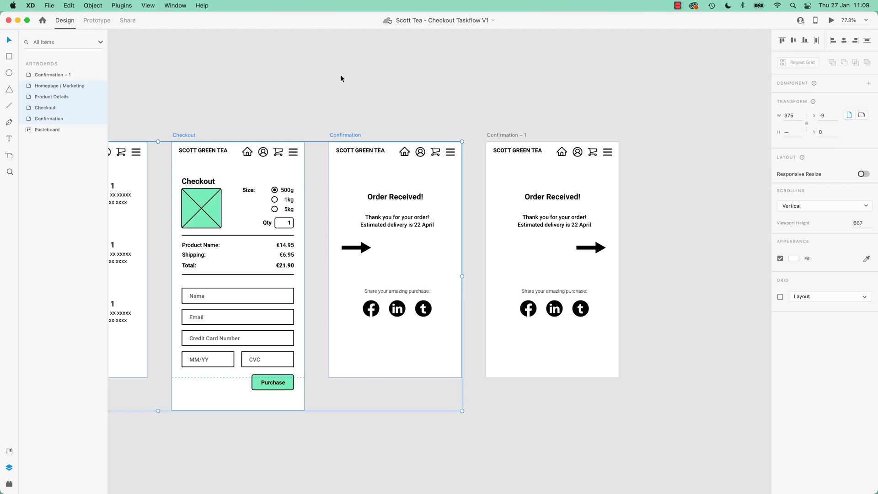
key(alt+2)
click(67, 20)
click(99, 21)
click(65, 21)
click(97, 21)
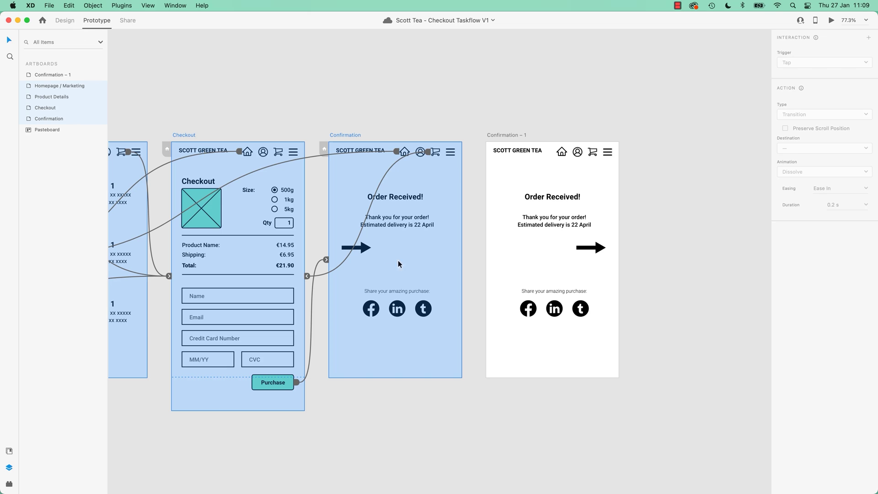
Link the arrow group on the Confirmation artboard to Confirmation – 1 with a Tap trigger and an Auto-Animate action
click(364, 252)
drag(371, 247, 502, 278)
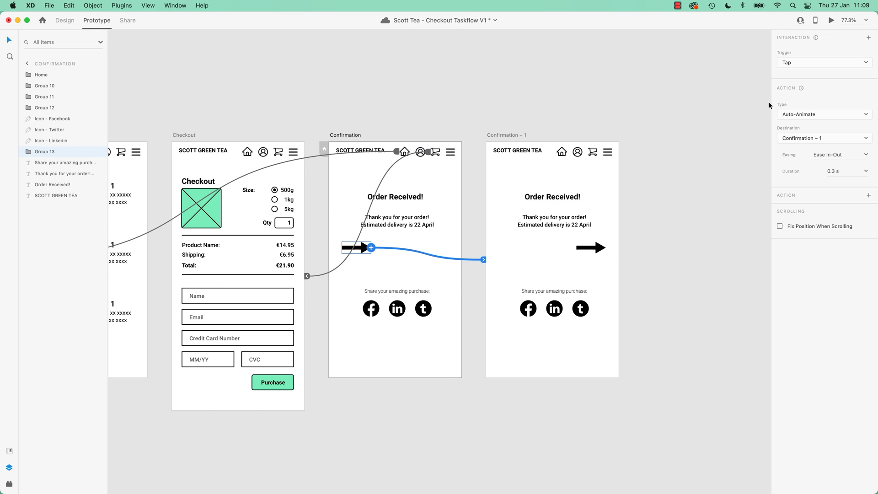
click(810, 115)
click(800, 106)
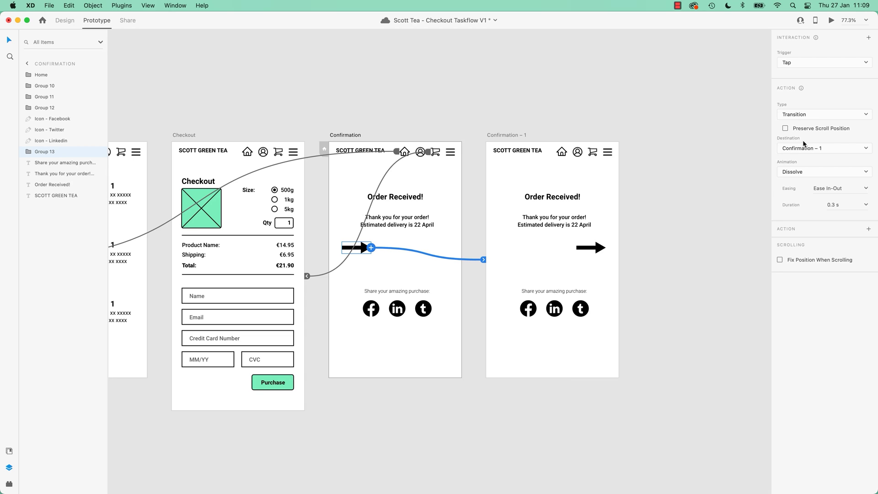
click(803, 115)
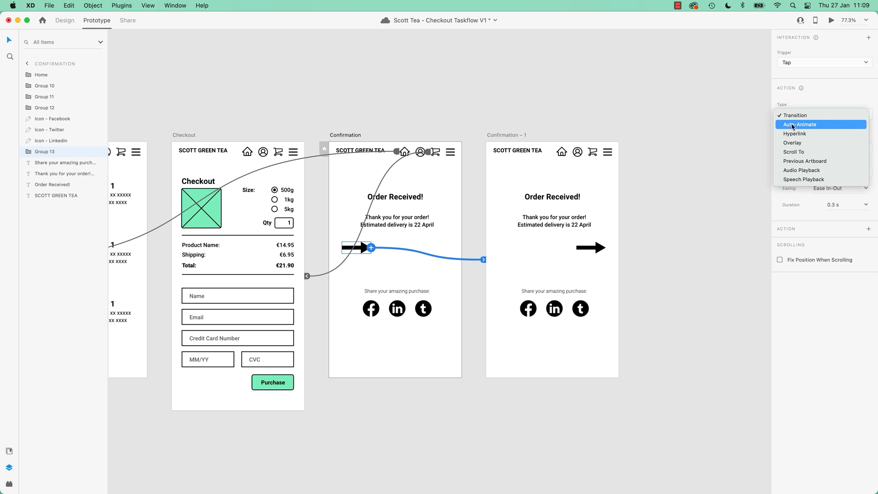
click(800, 125)
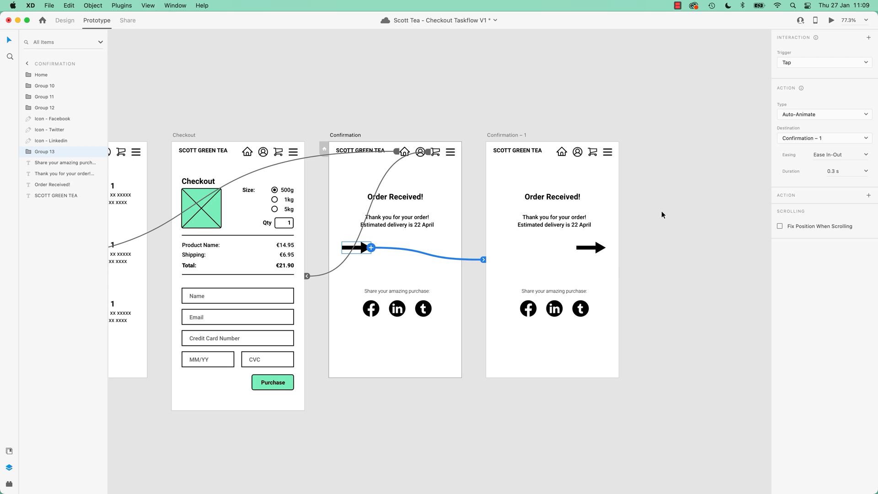
Open the prototype preview from the Confirmation artboard and narrow the main window so the preview sits beside it
click(348, 135)
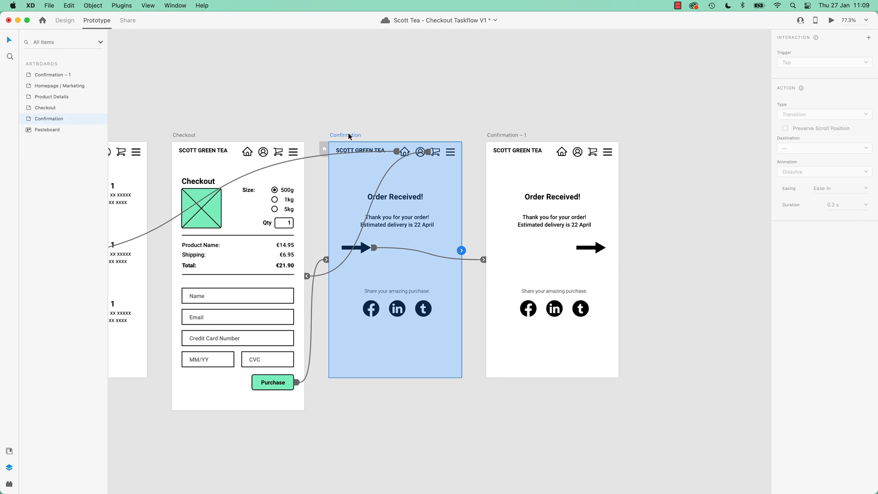
click(832, 20)
click(816, 45)
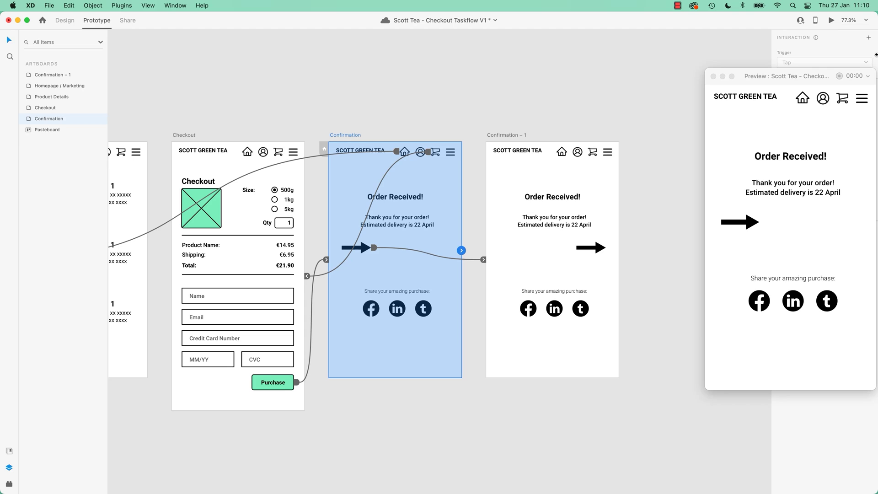
drag(877, 60, 701, 65)
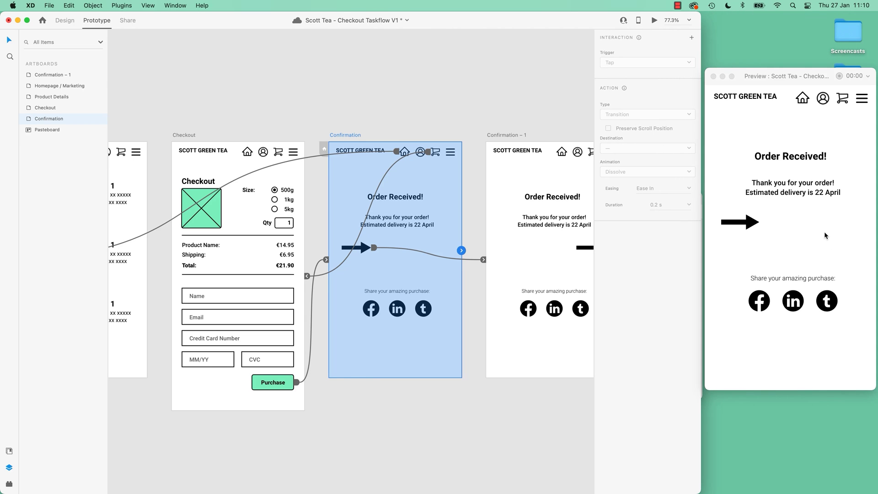
Test the arrow animation in the preview by tapping the arrow, then replay it by returning through Checkout and Purchase
click(744, 223)
click(744, 225)
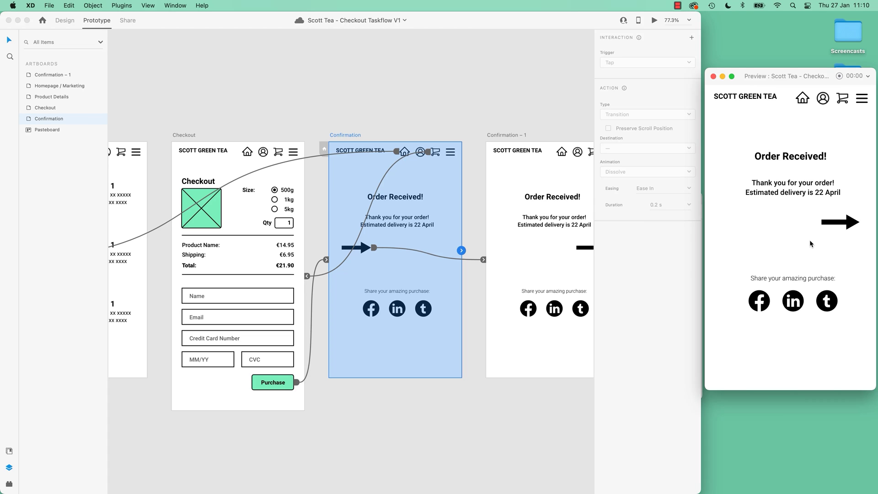
click(802, 203)
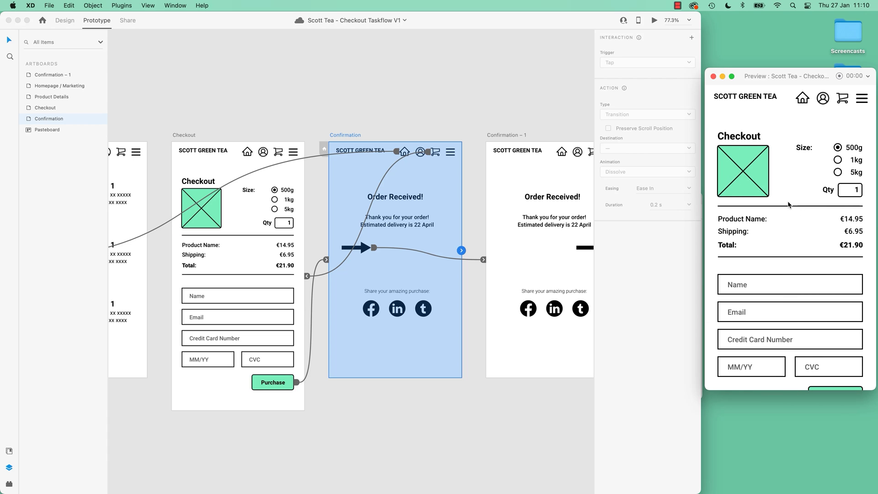
scroll(815, 271, down, 2)
click(825, 363)
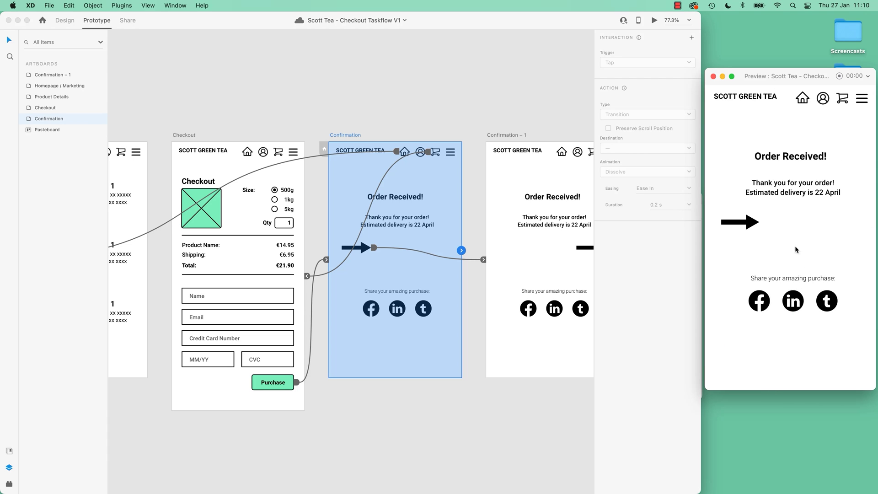
click(749, 229)
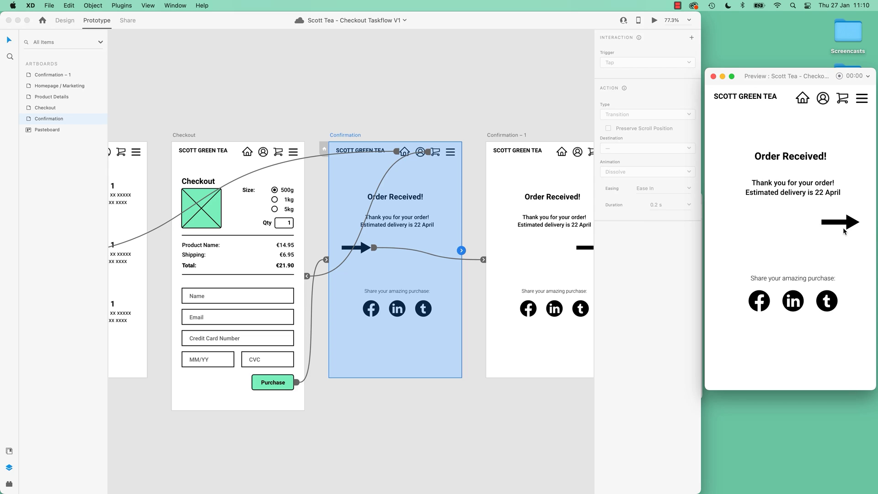
Replace the arrow group's link to Confirmation – 1 with a link from the whole Confirmation artboard to Confirmation – 1
click(420, 77)
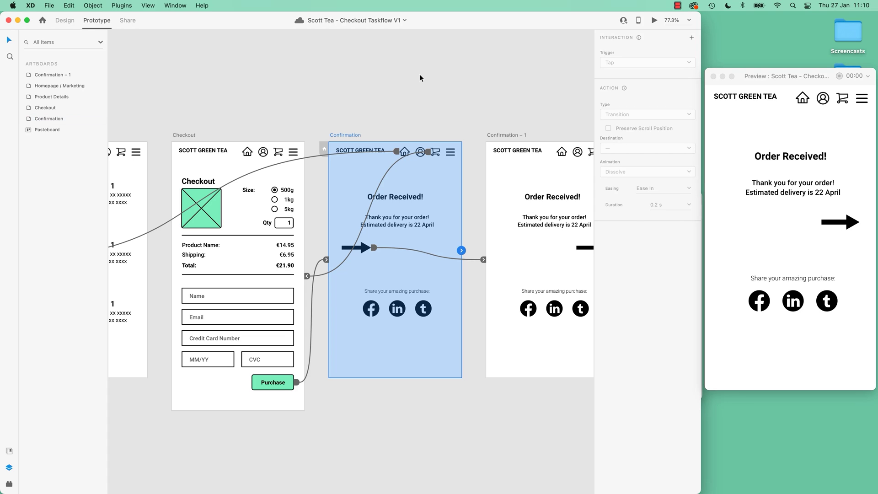
click(420, 78)
click(361, 250)
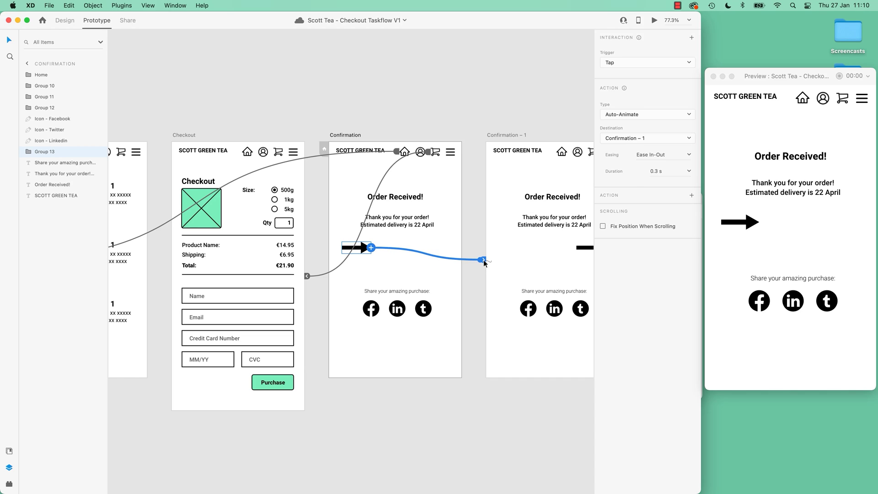
drag(484, 260, 410, 268)
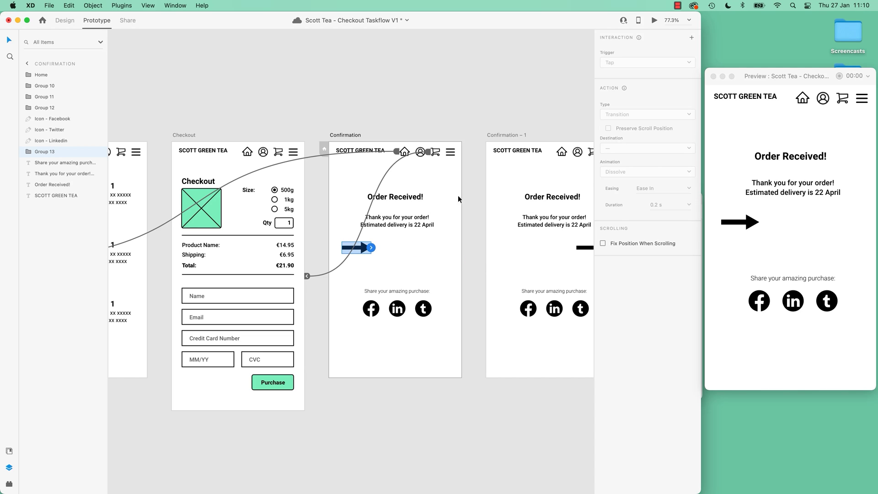
click(352, 136)
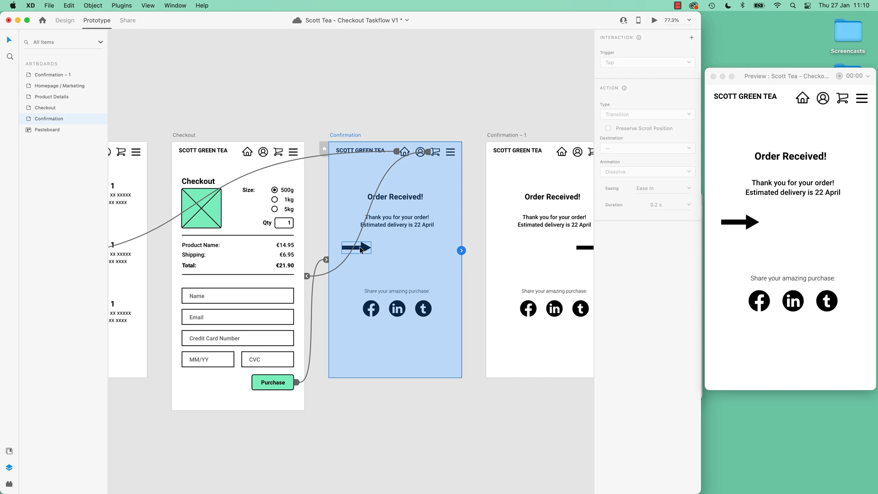
drag(461, 250, 489, 263)
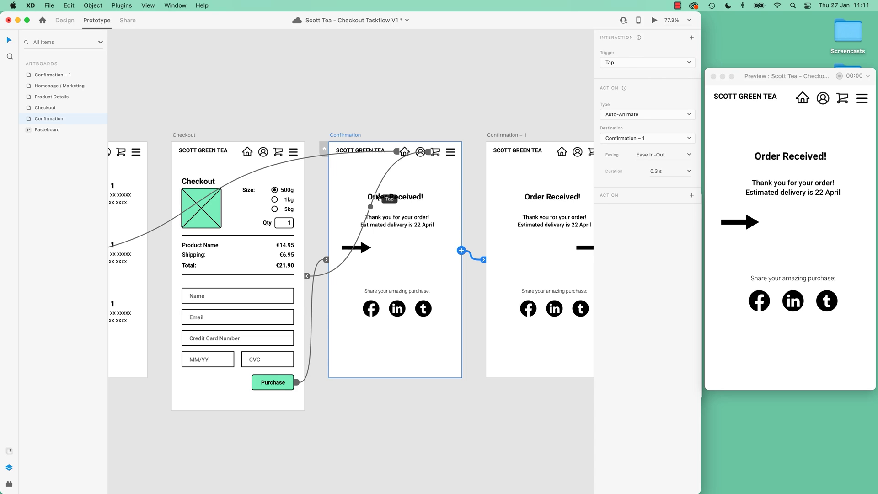
Preview the flow from the Checkout artboard through Purchase and tap the confirmation screen to test the artboard-level animation
click(184, 134)
scroll(843, 316, down, 2)
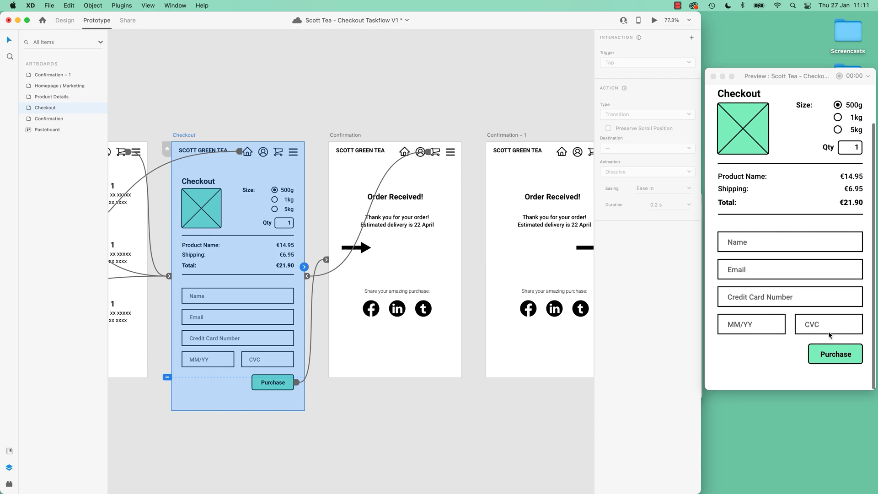
click(836, 356)
click(835, 356)
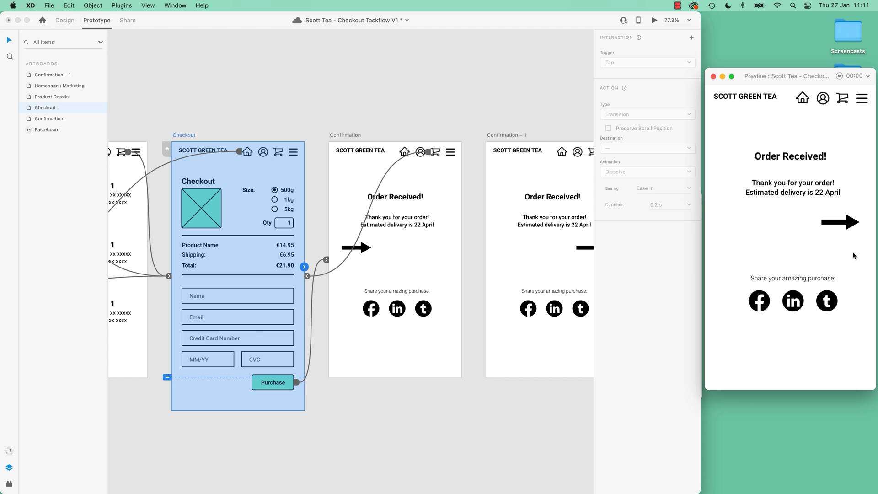
Set the trigger of the Confirmation artboard's interaction to Time
click(408, 101)
click(383, 122)
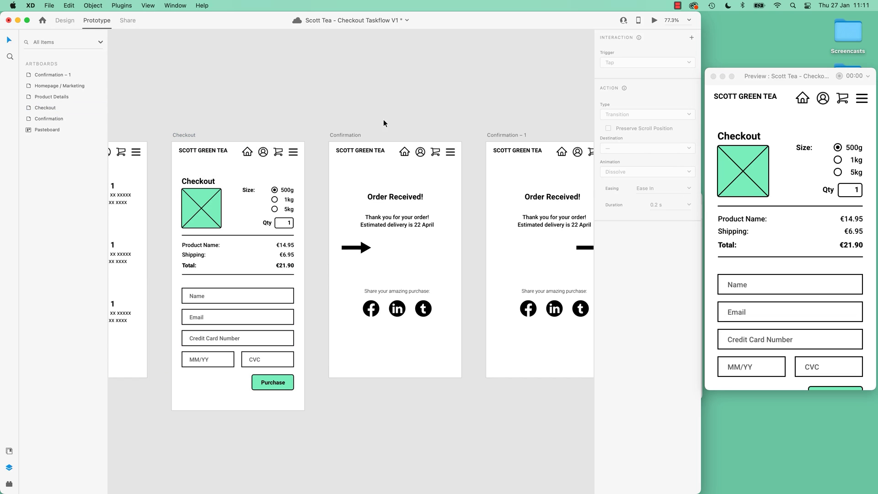
click(351, 136)
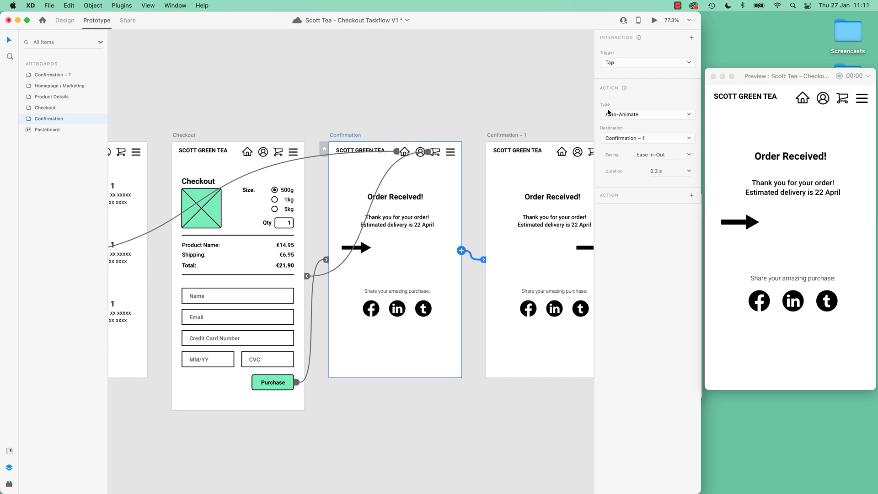
click(622, 63)
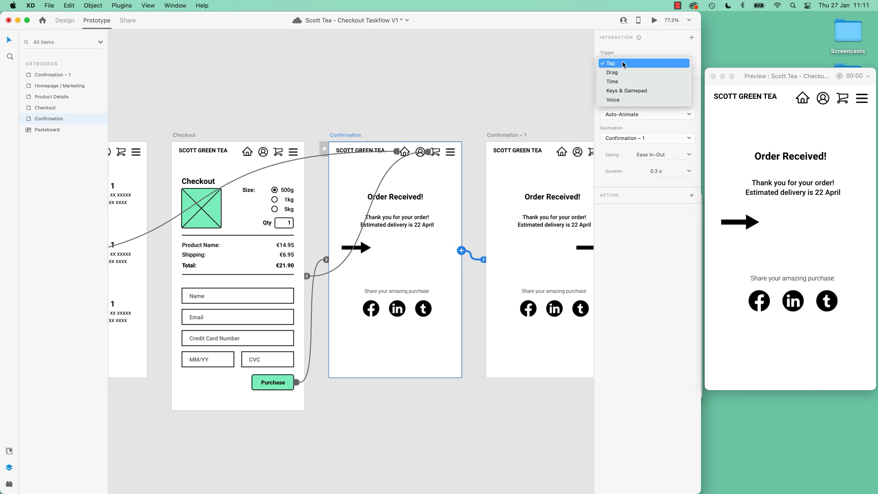
click(619, 82)
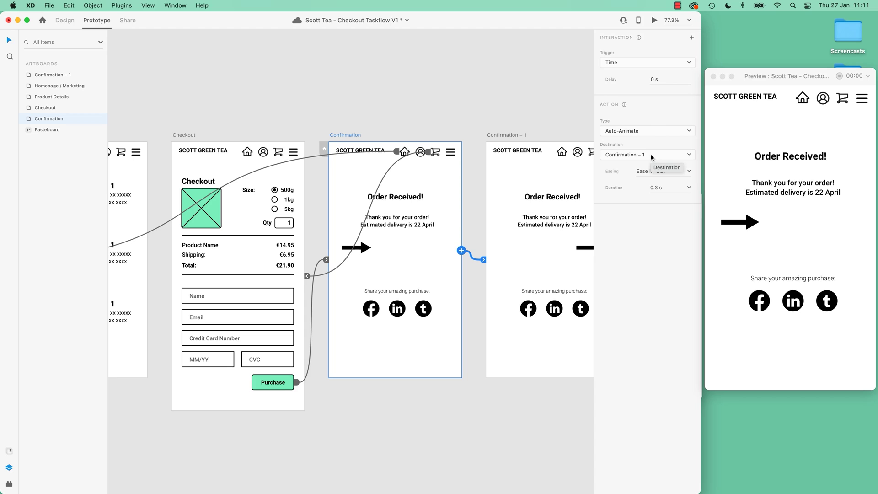
Preview the flow from the Checkout artboard and tap Purchase repeatedly to check that the arrow animates without a tap
click(188, 135)
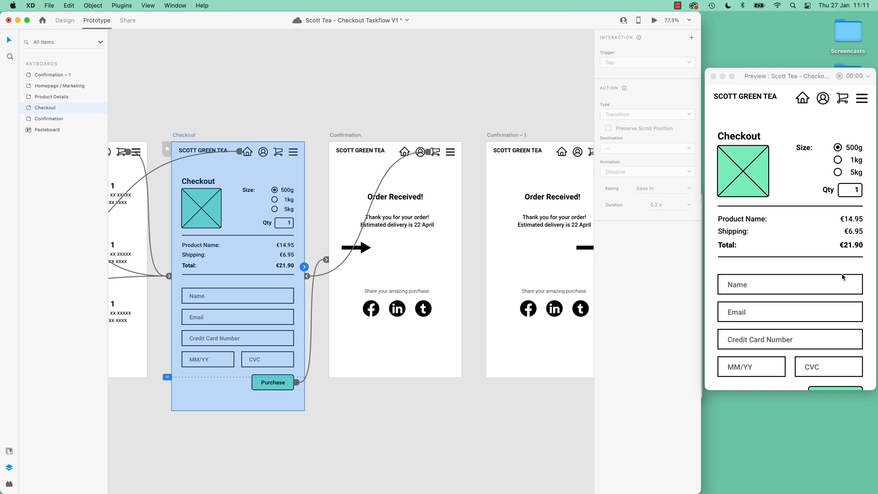
scroll(790, 237, down, 3)
click(840, 356)
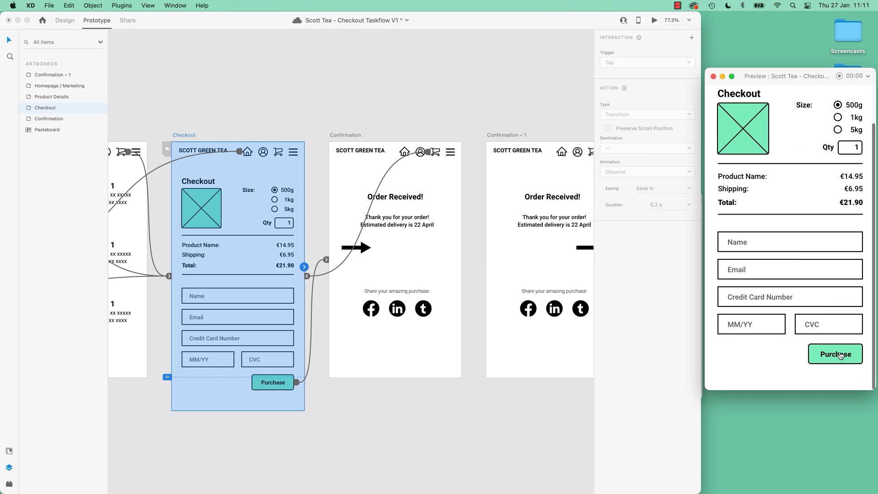
click(834, 356)
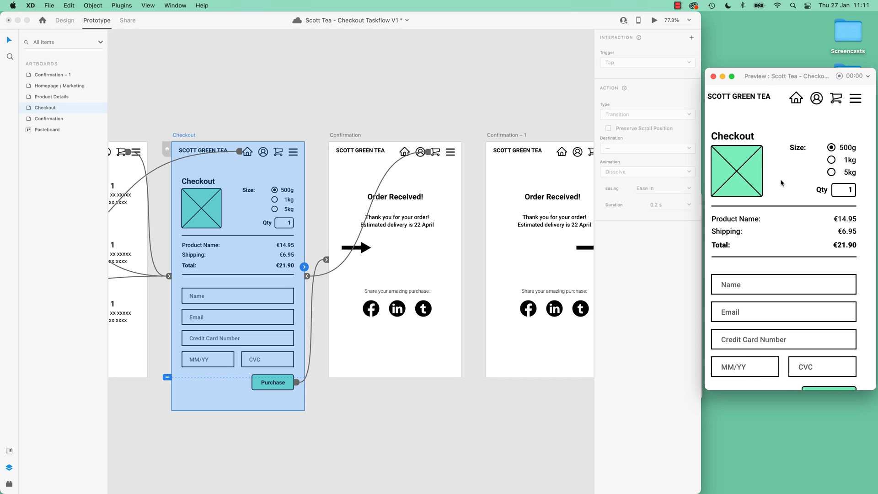
scroll(842, 280, down, 2)
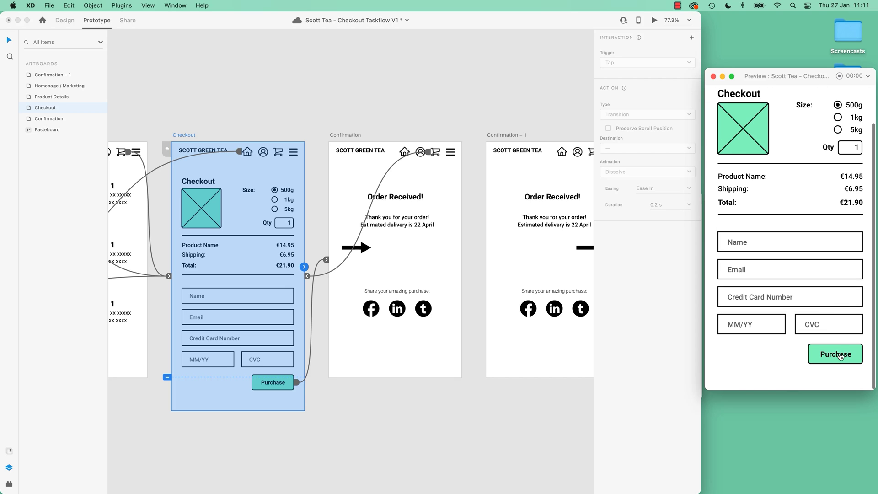
click(840, 356)
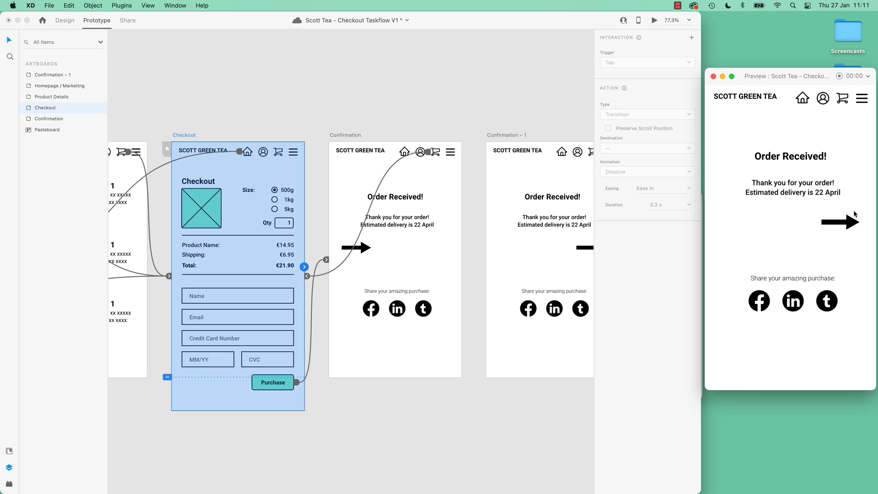
Review the interaction settings of the Confirmation and Confirmation – 1 artboards
click(476, 97)
drag(506, 100, 436, 101)
click(260, 136)
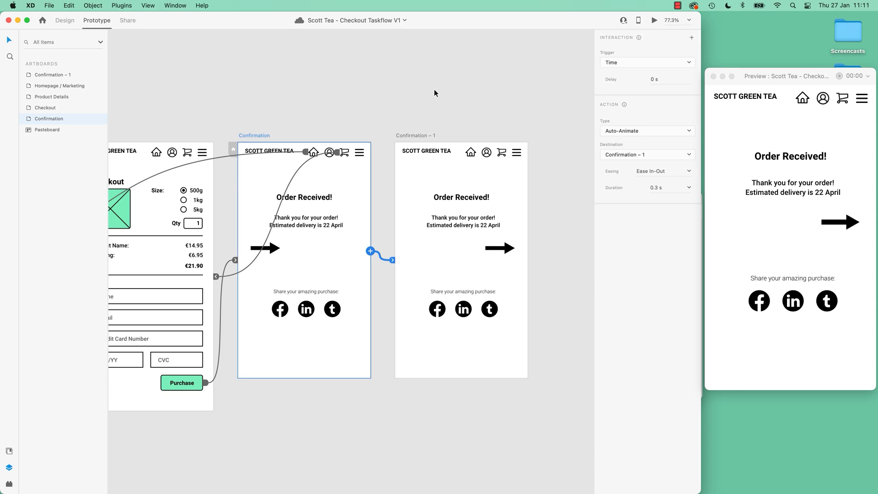
click(427, 136)
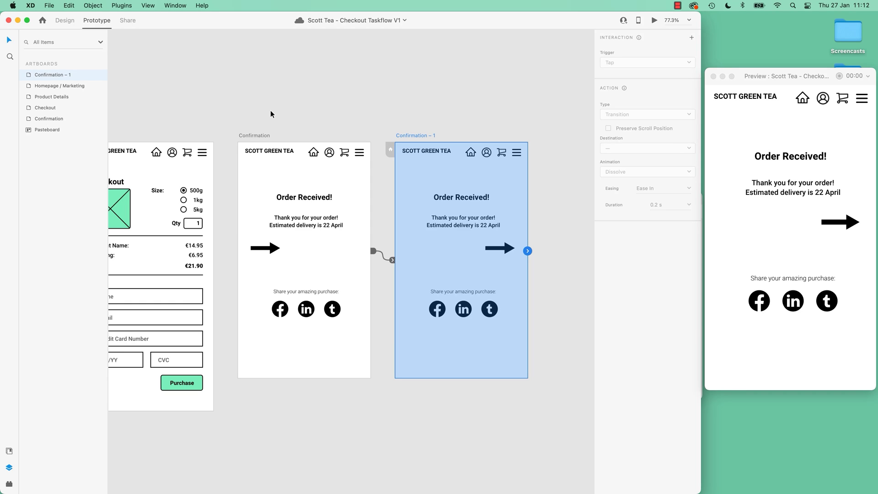
click(309, 124)
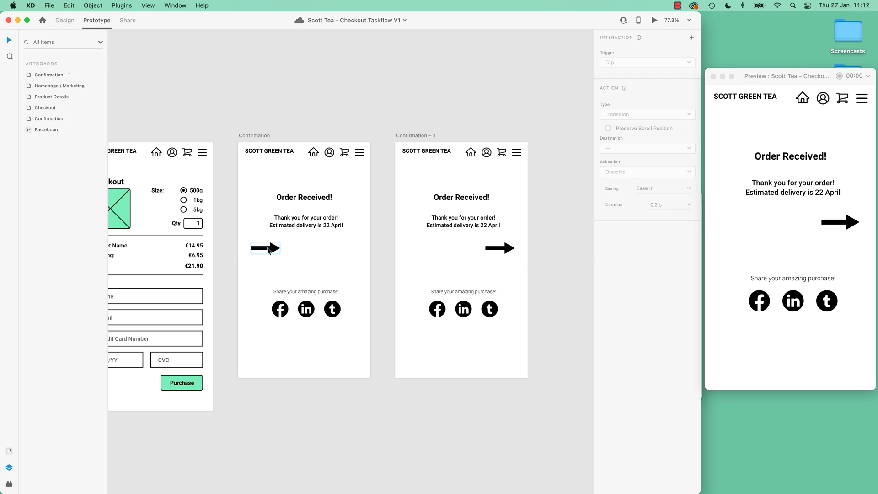
Switch to design mode and narrow the arrow group on the Confirmation artboard to about 61 wide, at about X 29
click(276, 251)
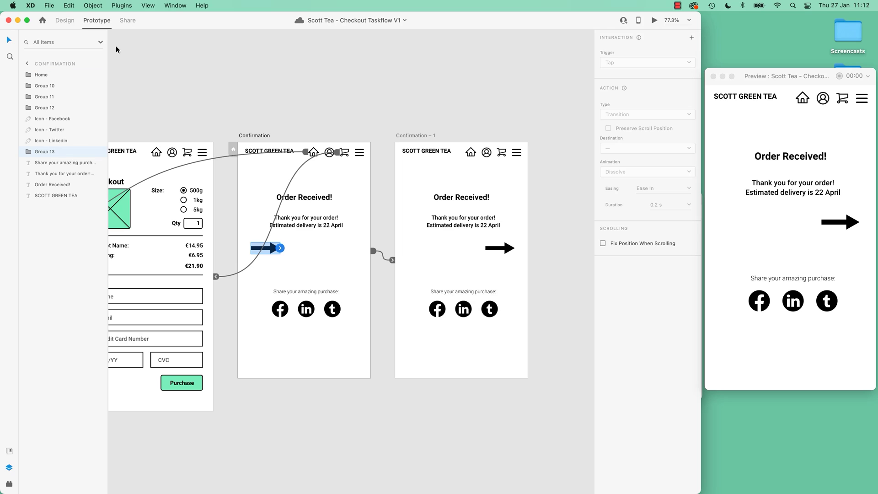
click(71, 24)
drag(281, 248, 275, 266)
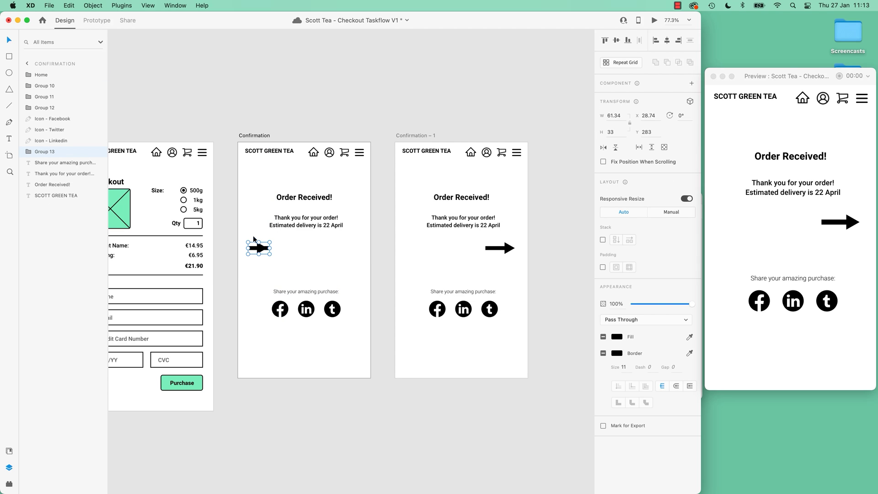
Undo the last arrow resize, turn off Responsive Resize, and narrow the arrow group on the Confirmation artboard to about 28 wide
key(super+z)
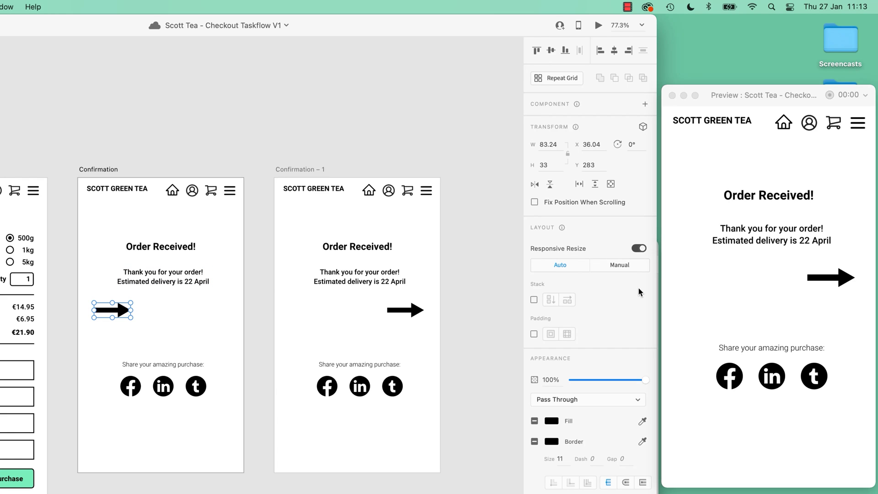
click(642, 251)
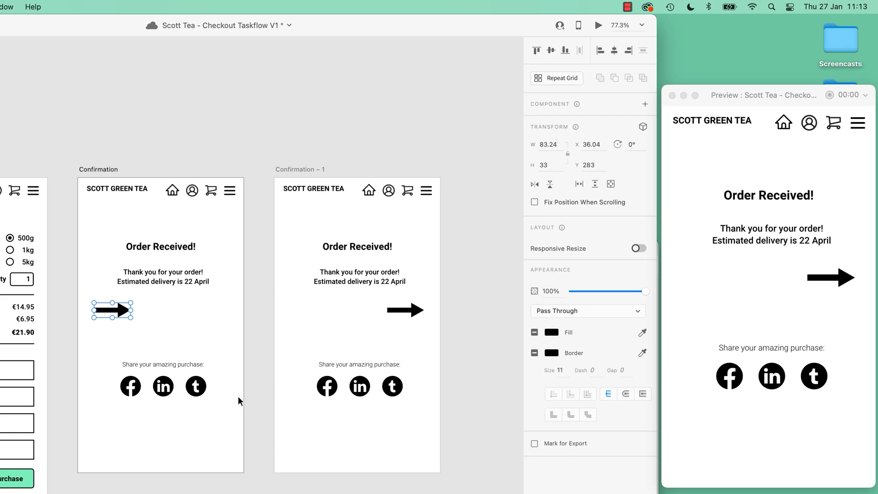
drag(132, 311, 106, 312)
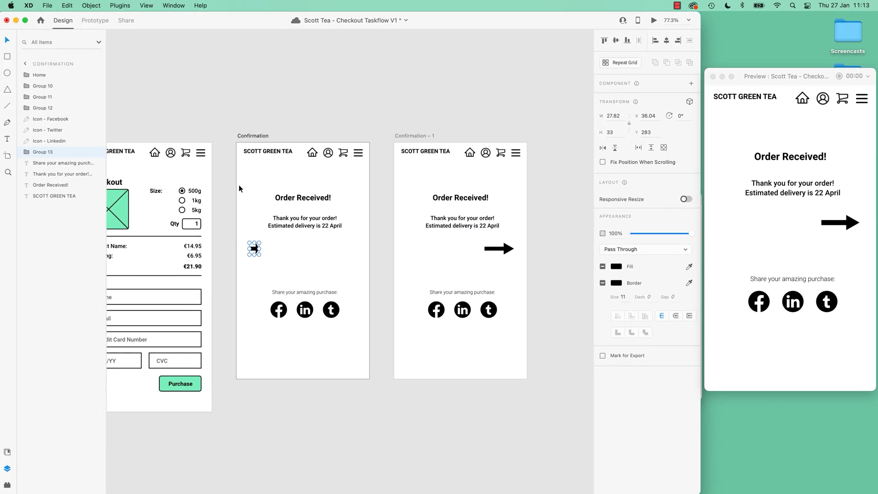
Preview the flow from the Checkout artboard and tap Purchase to check how the narrowed arrow animates
click(133, 150)
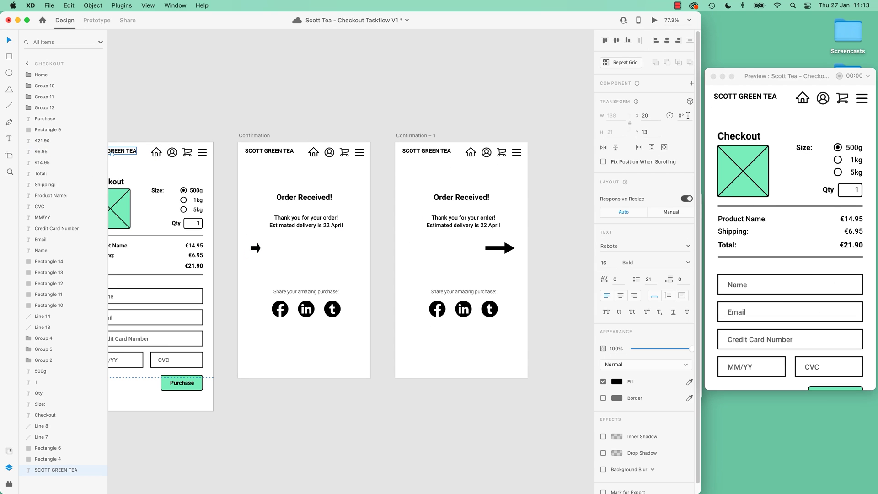
scroll(809, 271, down, 2)
click(833, 354)
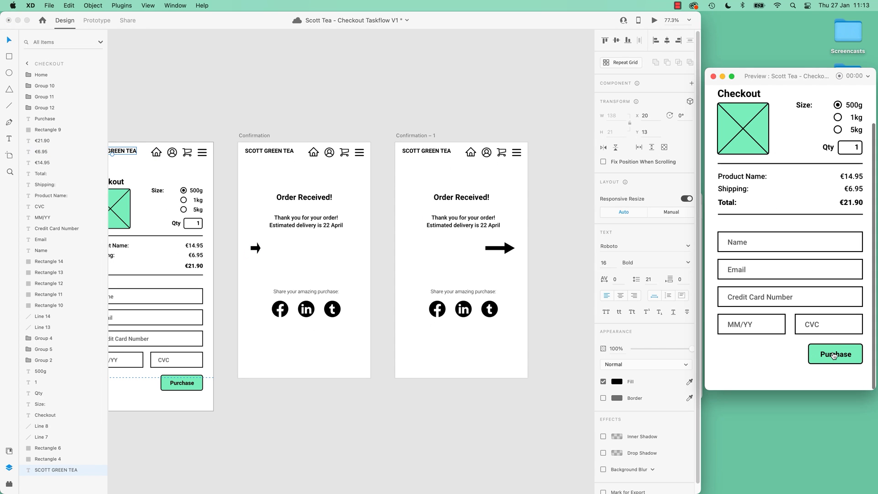
click(833, 355)
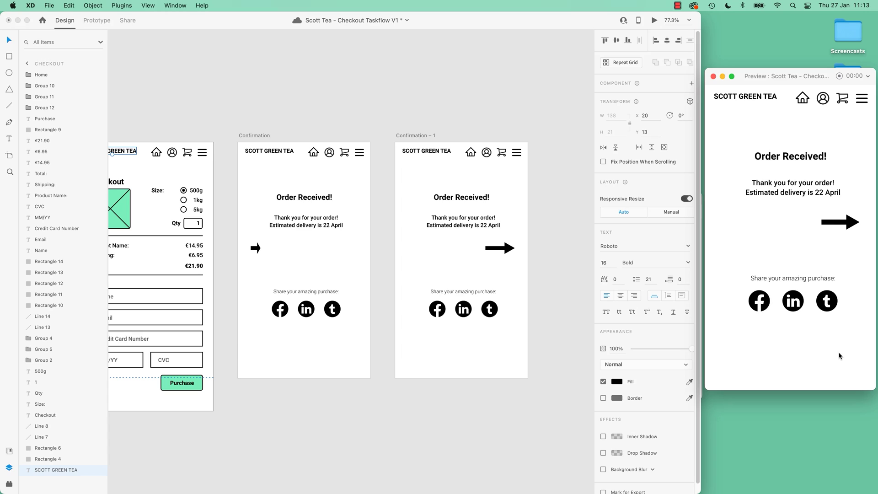
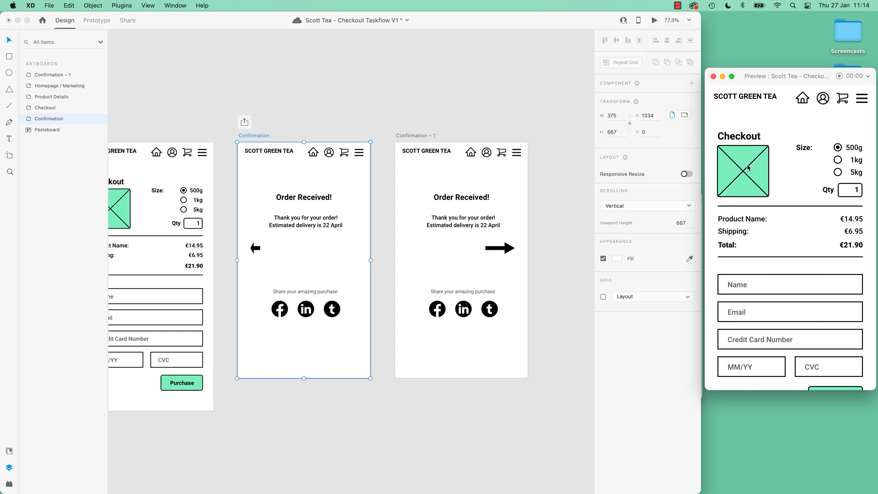
click(846, 356)
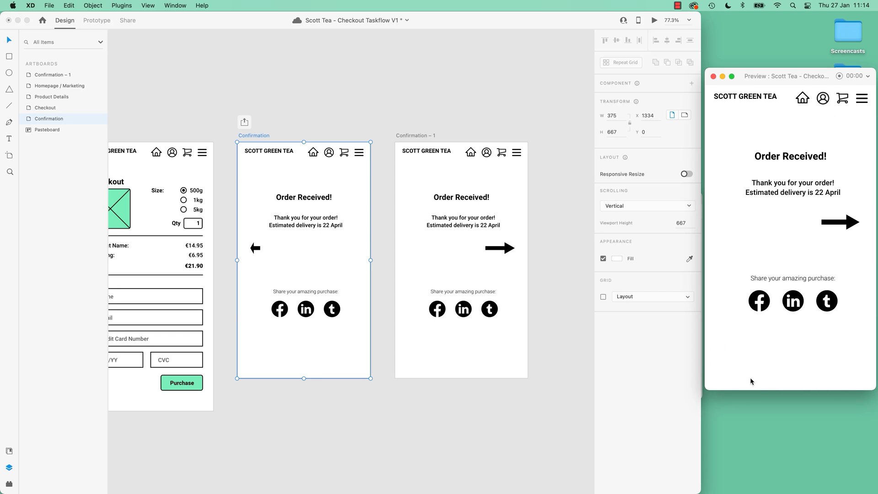
click(330, 82)
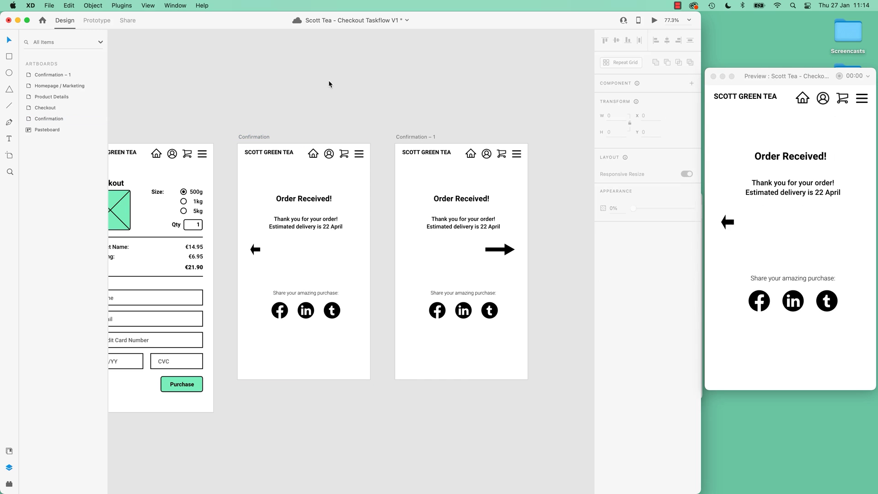
Try a freehand rotation of the arrow on the Confirmation artboard, then set its rotation to 0°
click(255, 249)
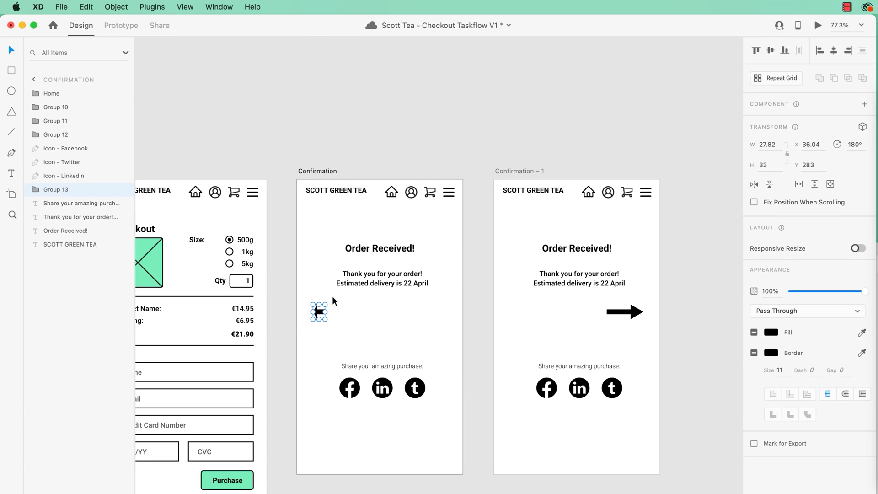
drag(325, 300, 335, 322)
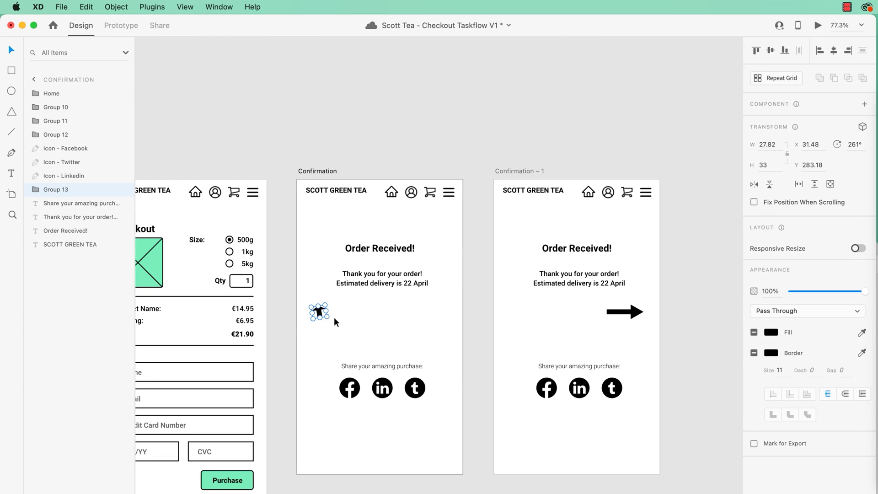
double_click(855, 145)
text(0)
key(Return)
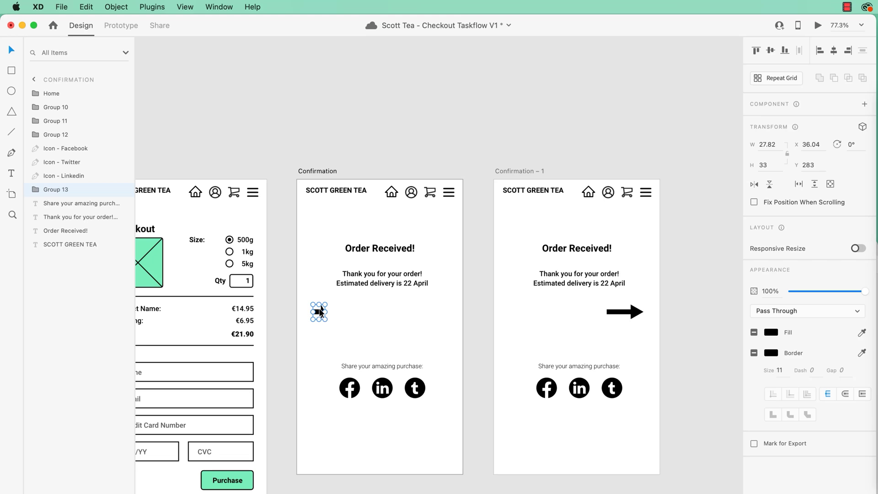
Delete the arrow from the Confirmation artboard, preview the purchase flow from Checkout without it, and put the arrow back
key(Delete)
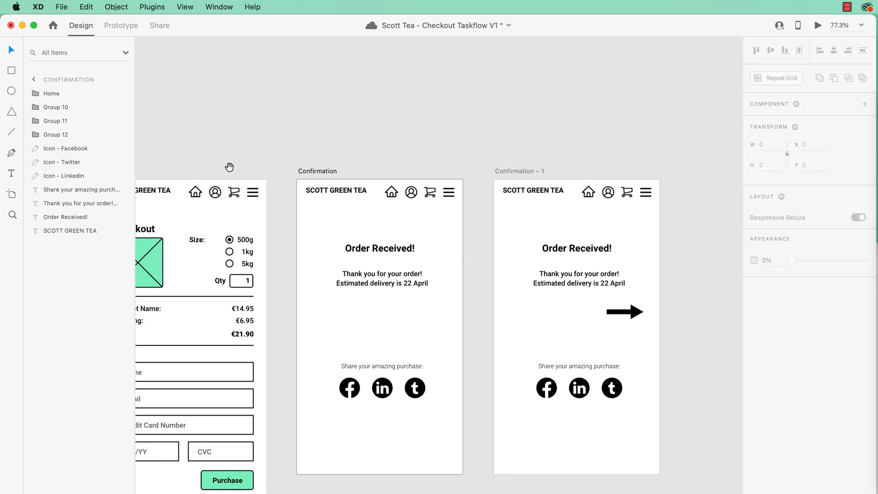
drag(229, 167, 288, 155)
click(182, 161)
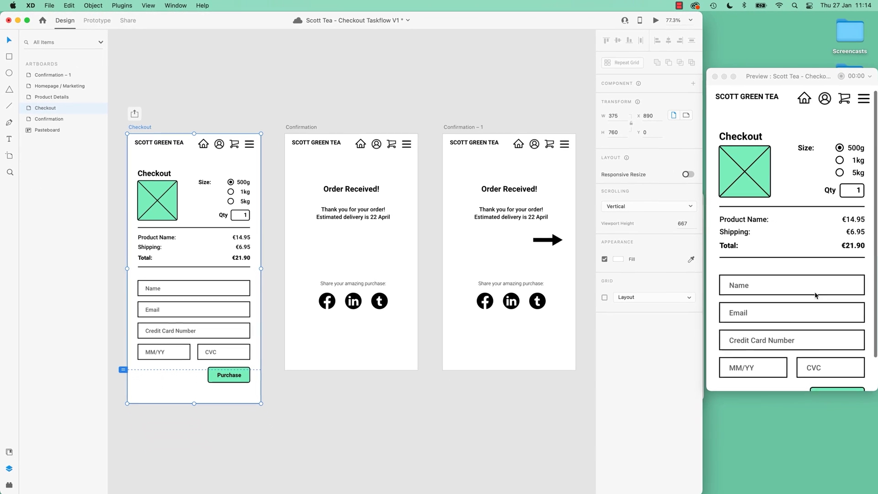
scroll(823, 297, down, 2)
click(836, 354)
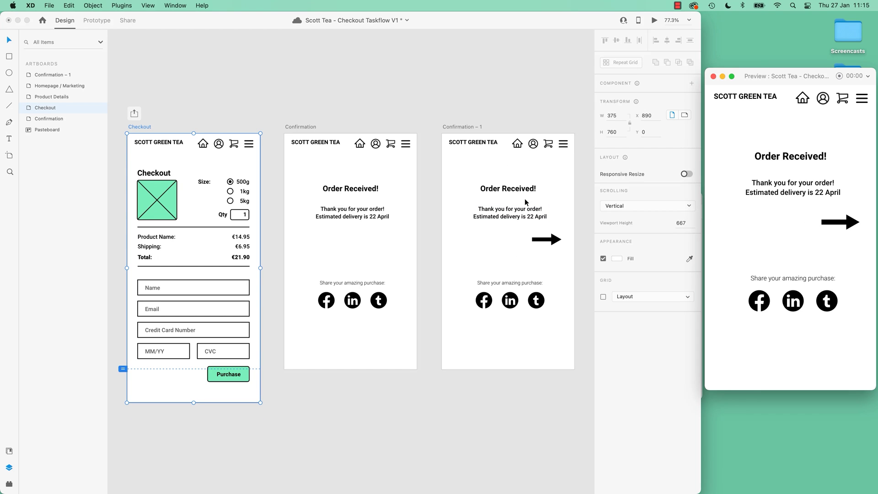
click(311, 126)
key(cmd+v)
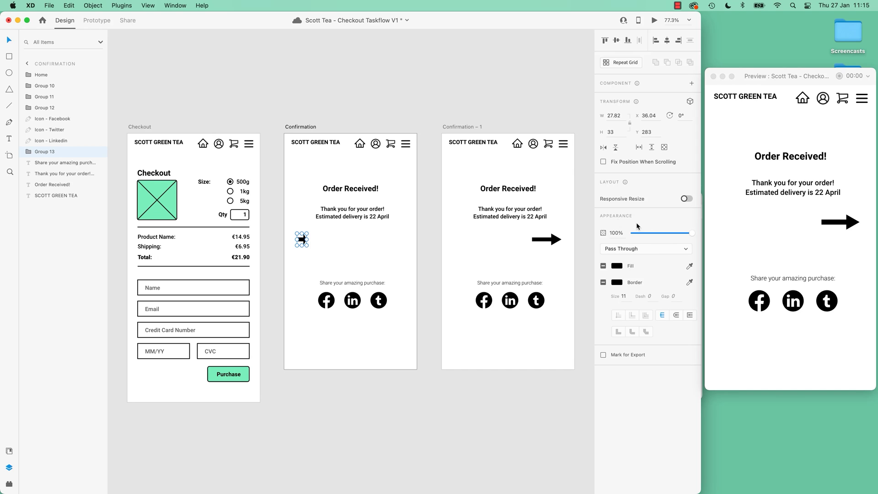
Set the Confirmation artboard arrow's opacity to 0% and preview the purchase flow from the Checkout artboard
drag(692, 233, 606, 234)
click(146, 126)
scroll(777, 274, down, 2)
click(845, 356)
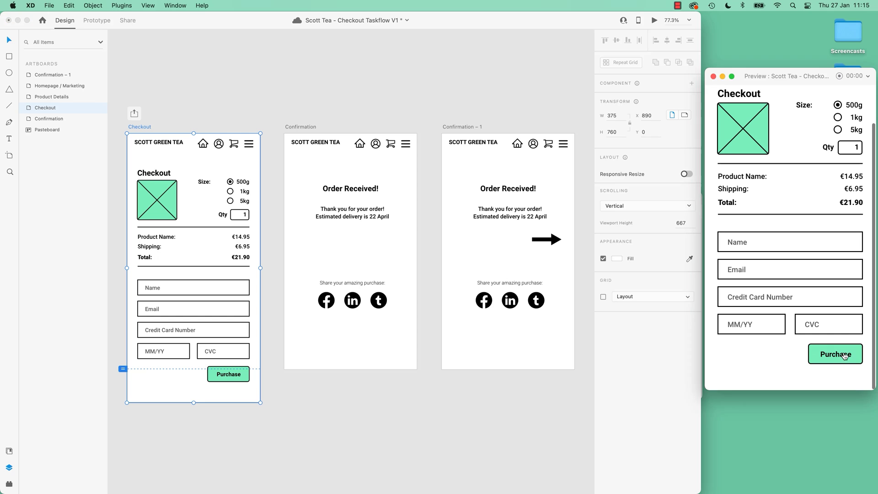
click(845, 355)
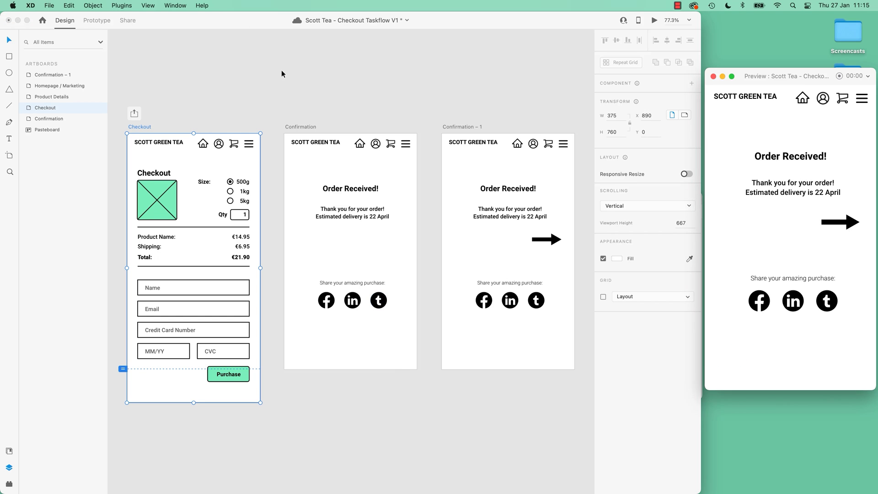
Save the document and set the easing of the Confirmation artboard's Auto-Animate interaction to Ease Out
key(super+s)
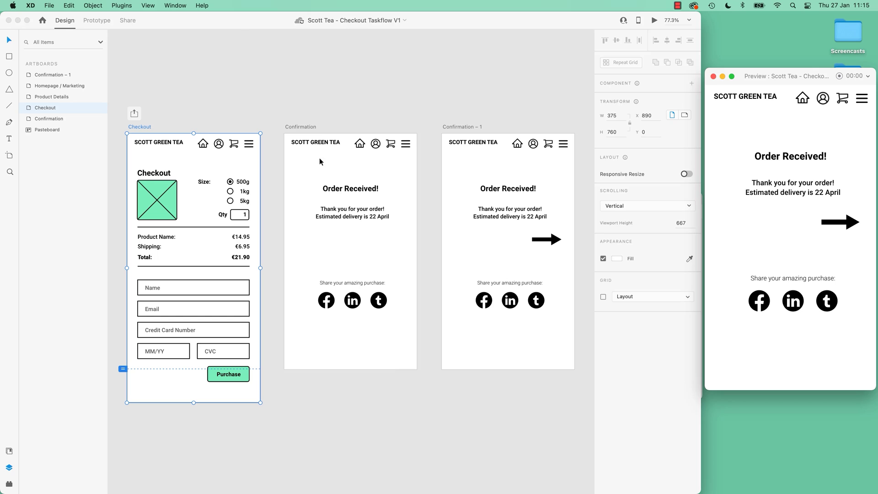
click(310, 129)
click(303, 126)
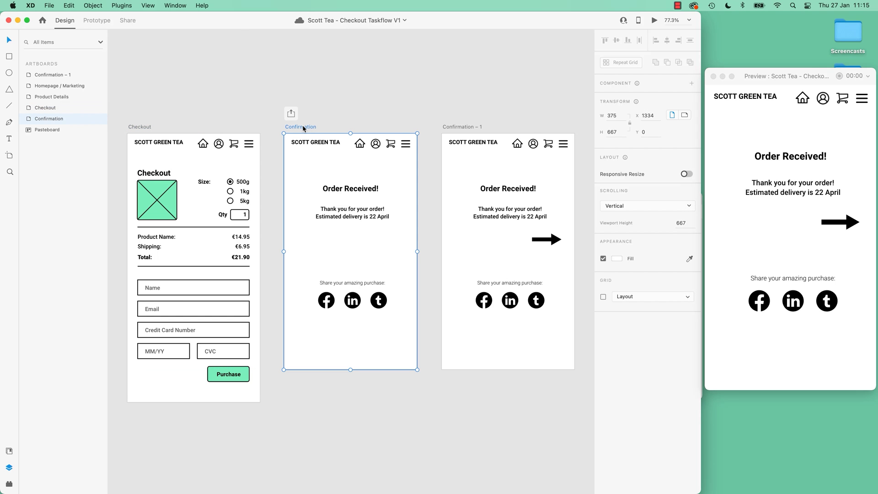
click(96, 20)
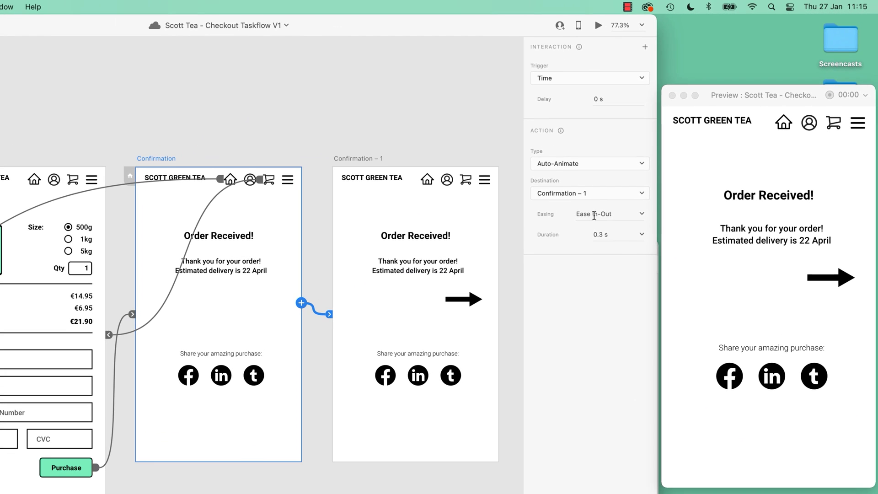
click(641, 214)
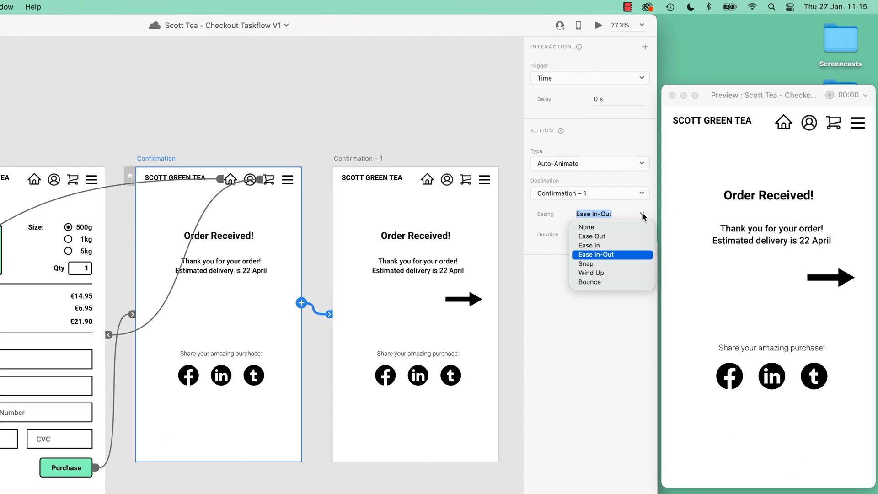
click(592, 236)
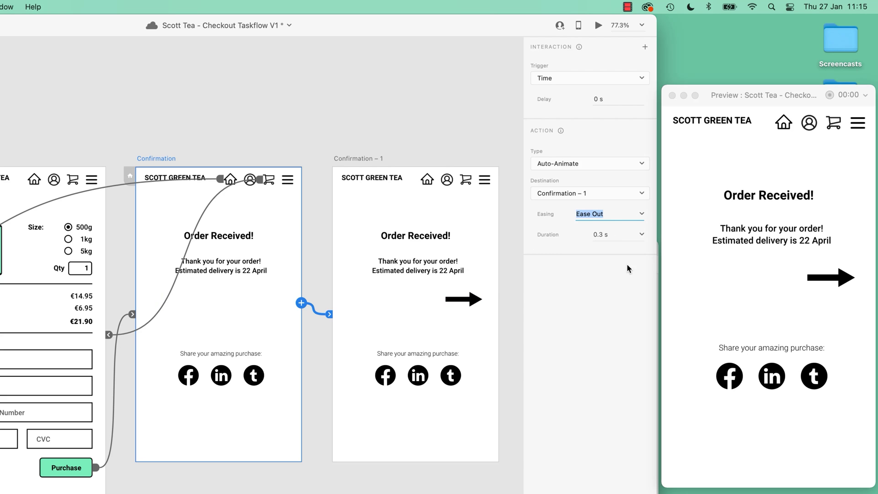
Preview the flow from the Checkout artboard and tap Purchase to check the arrow animation with Ease Out easing
click(156, 163)
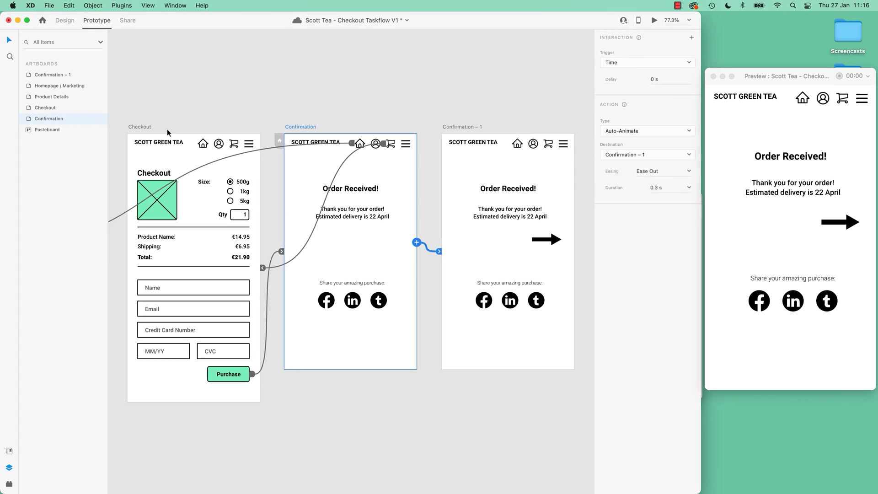
click(146, 127)
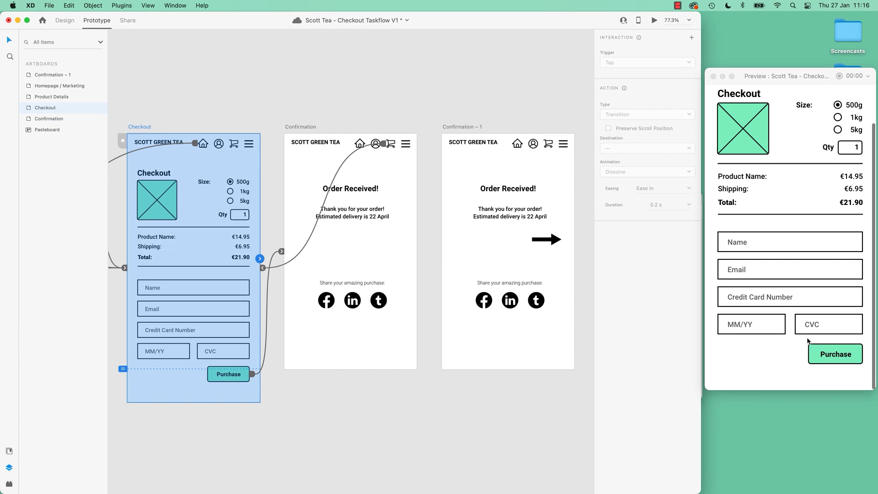
click(834, 357)
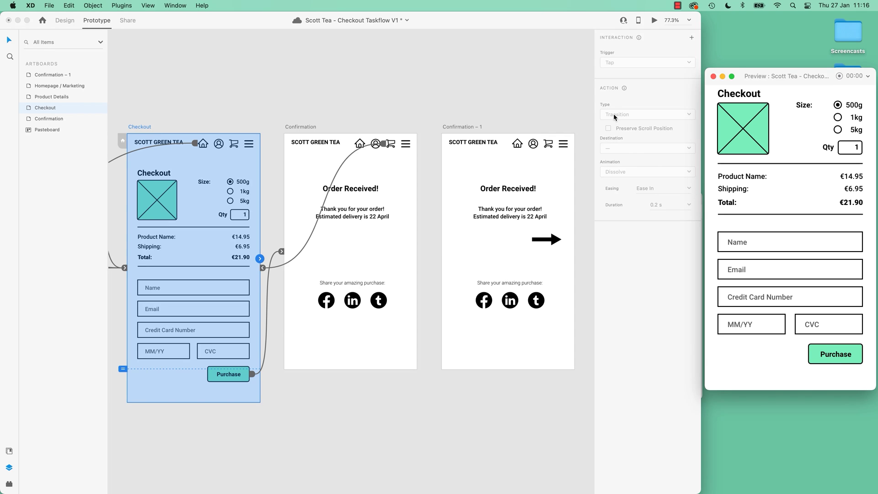
click(841, 355)
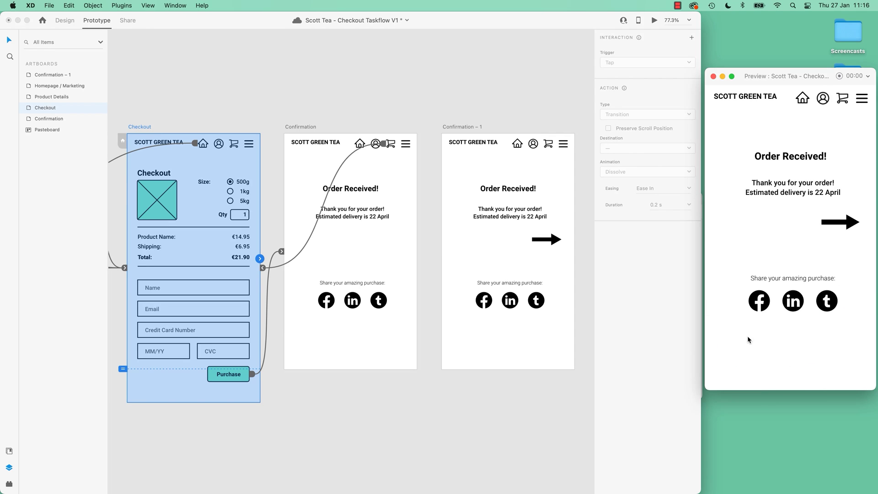
Set the duration of the Confirmation artboard's Auto-Animate interaction to 1 s
click(294, 125)
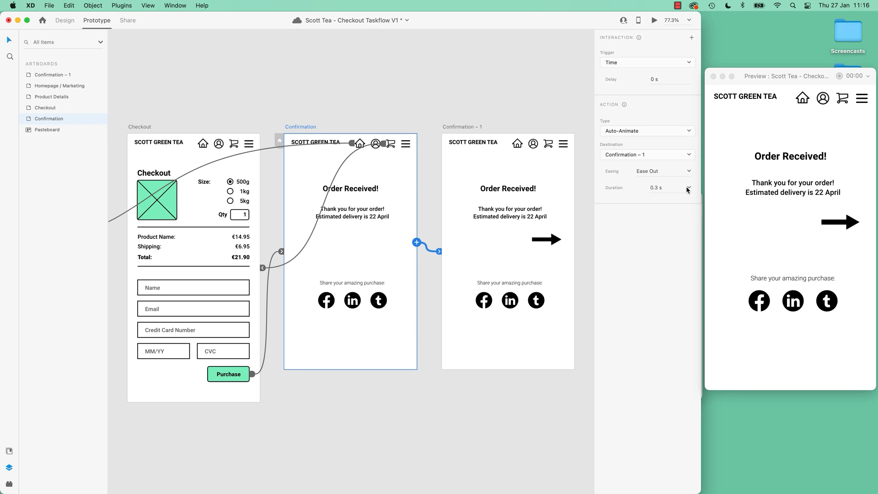
click(688, 189)
click(654, 227)
click(369, 106)
Replay the slower arrow animation in the preview by alternating between the Checkout and Confirmation artboards
click(300, 125)
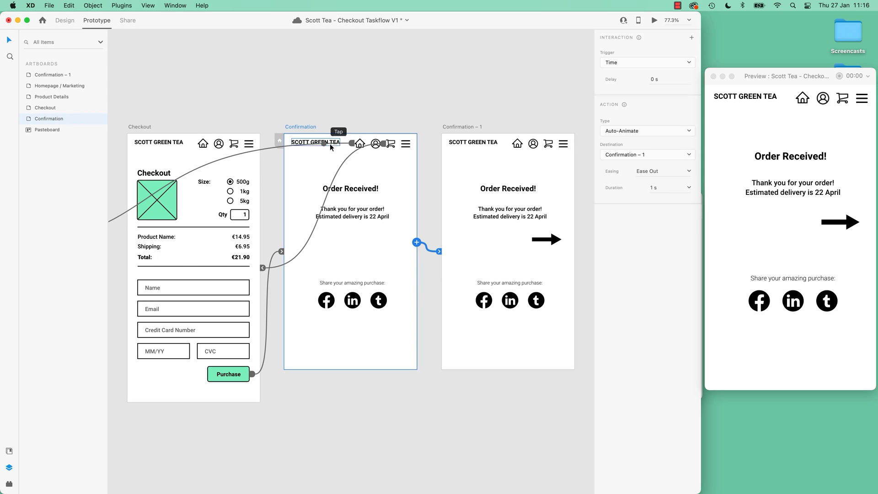
click(140, 126)
click(300, 128)
click(151, 127)
click(300, 126)
Switch to design mode and widen the transparent arrow group on the Confirmation artboard to about 107 wide
click(64, 20)
click(302, 238)
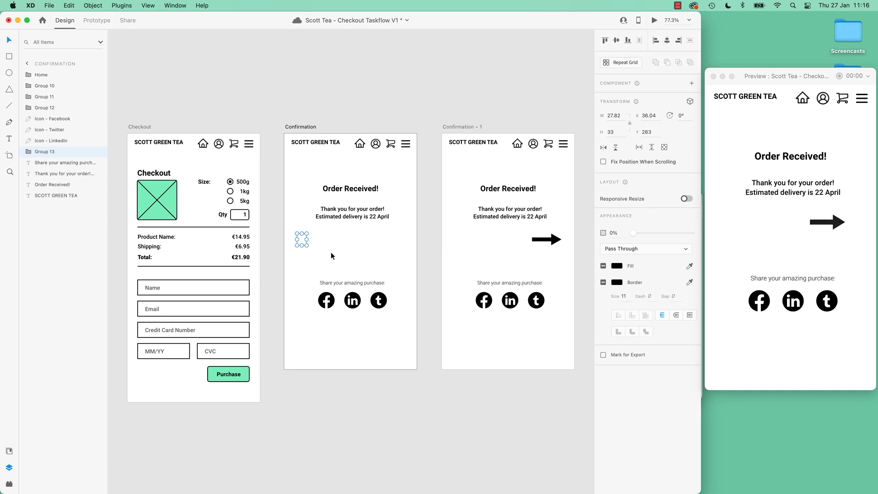
drag(333, 241, 339, 241)
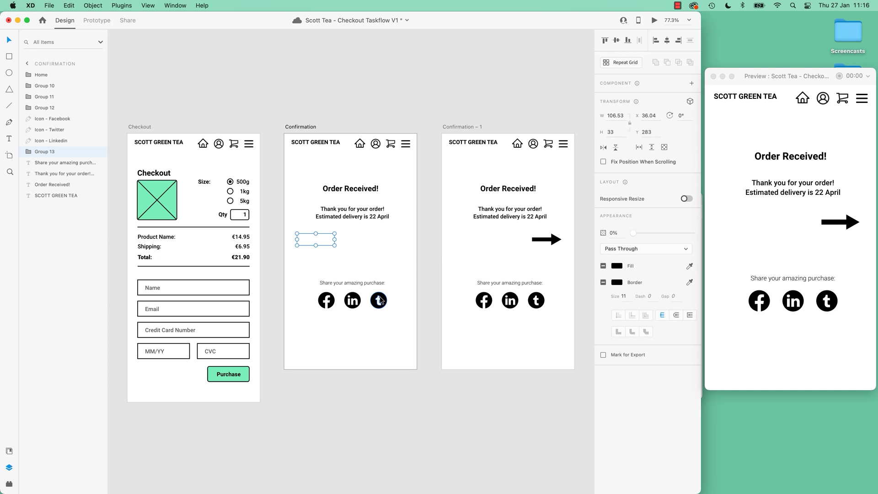
Return to prototype mode and set the easing of the Confirmation artboard's interaction to Ease In-Out
click(301, 127)
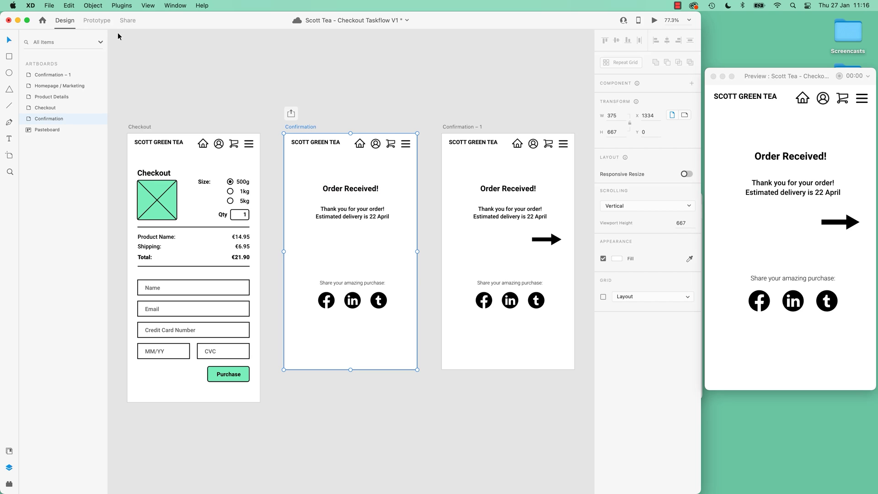
click(109, 22)
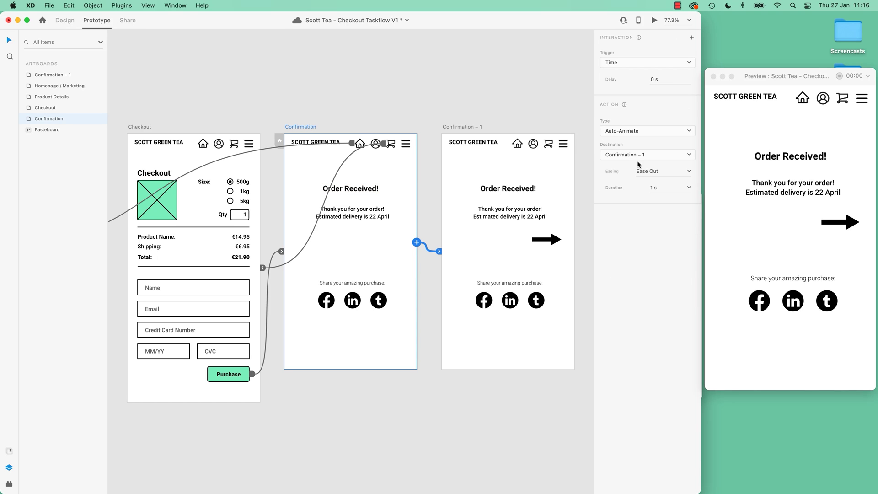
click(689, 172)
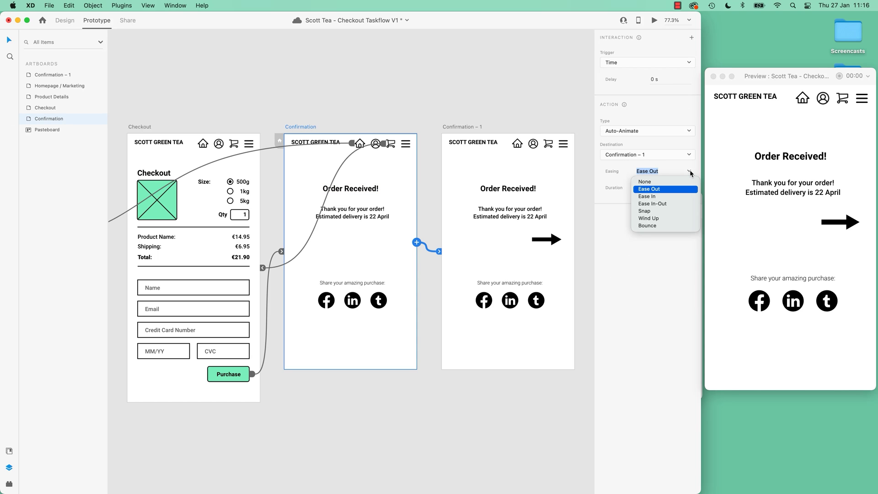
click(650, 206)
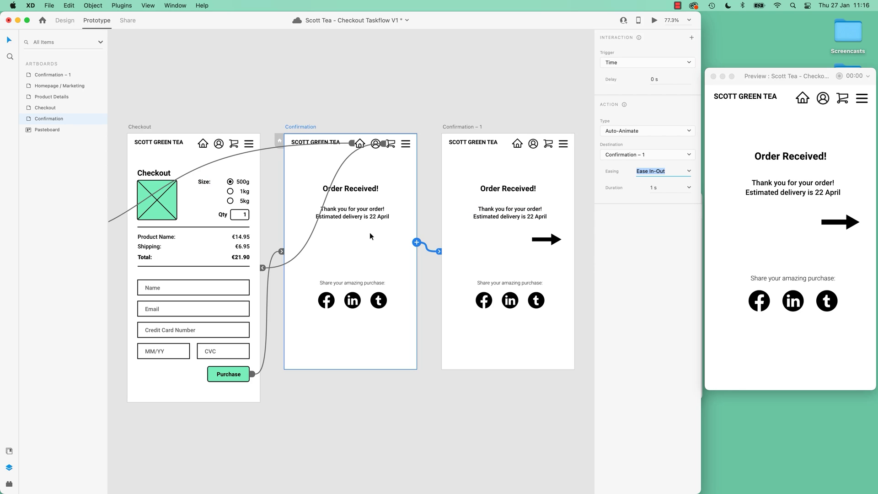
Replay the Ease In-Out arrow animation in the preview by alternating between the Checkout and Confirmation artboards, and inspect both Confirmation artboards
click(308, 129)
click(135, 125)
click(301, 128)
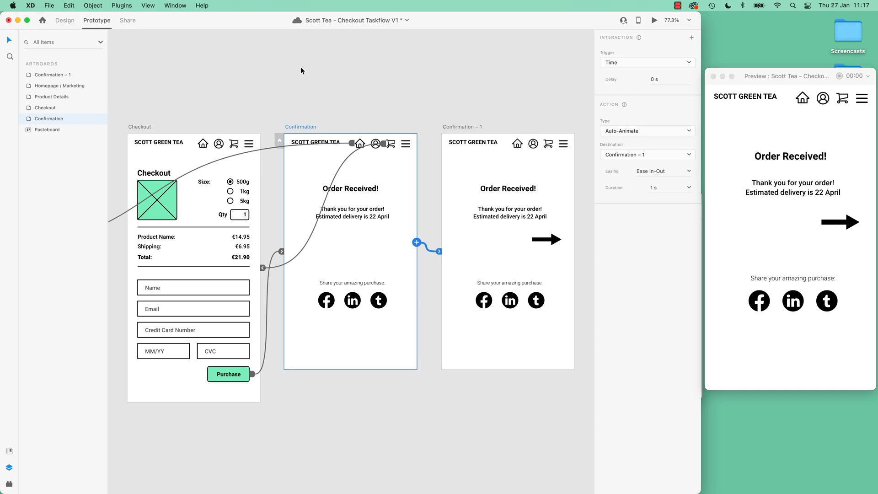
click(479, 87)
click(305, 128)
click(463, 128)
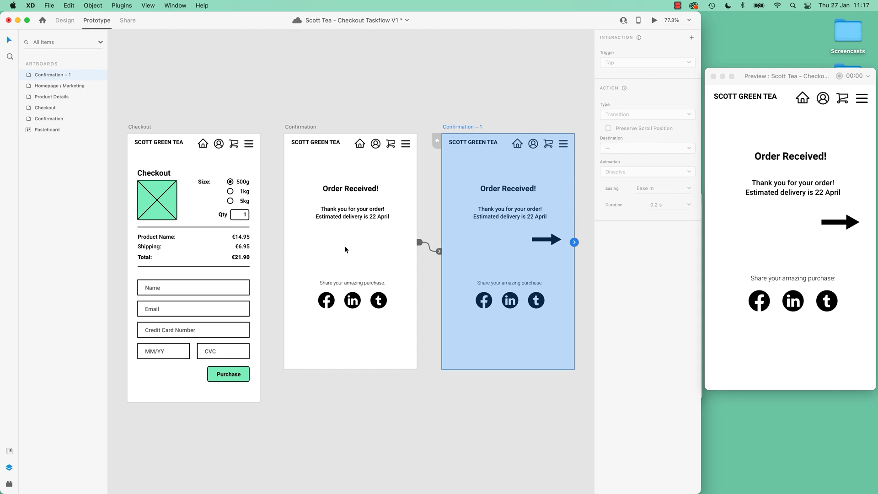
Compare the matching elements on both Confirmation artboards, and move the Confirmation – 1 artboard's Twitter icon straight down below the other share icons
click(534, 246)
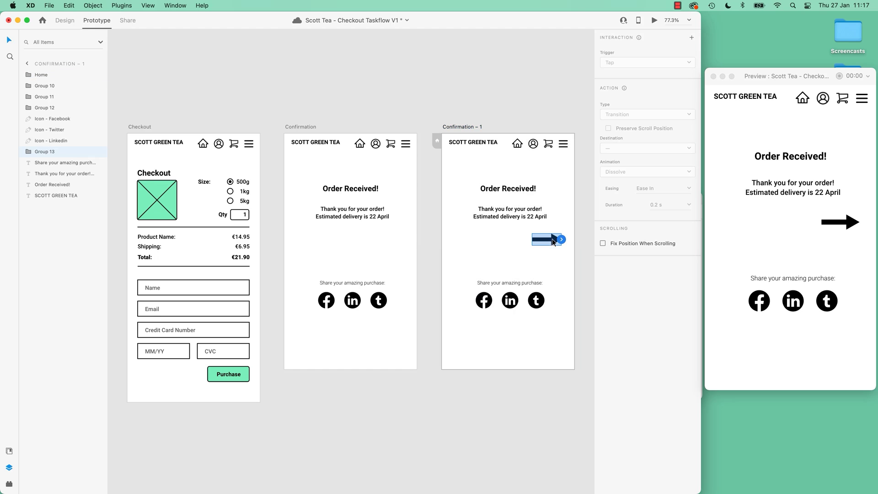
click(384, 304)
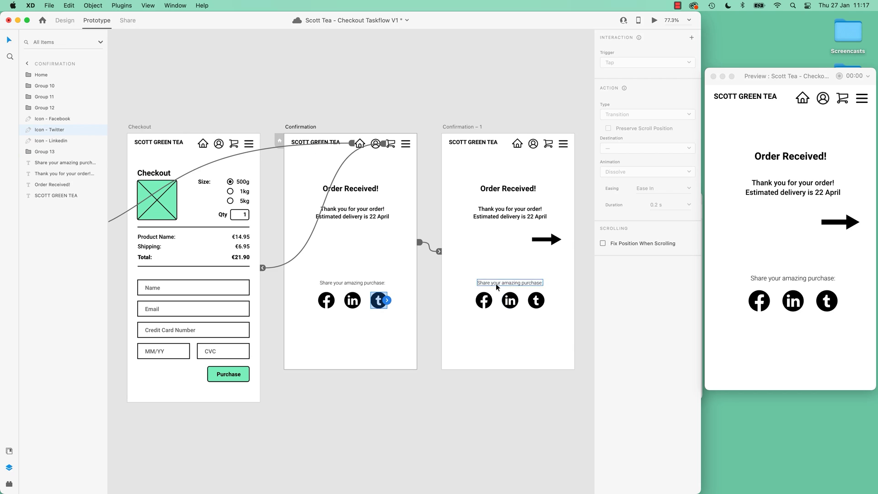
click(537, 303)
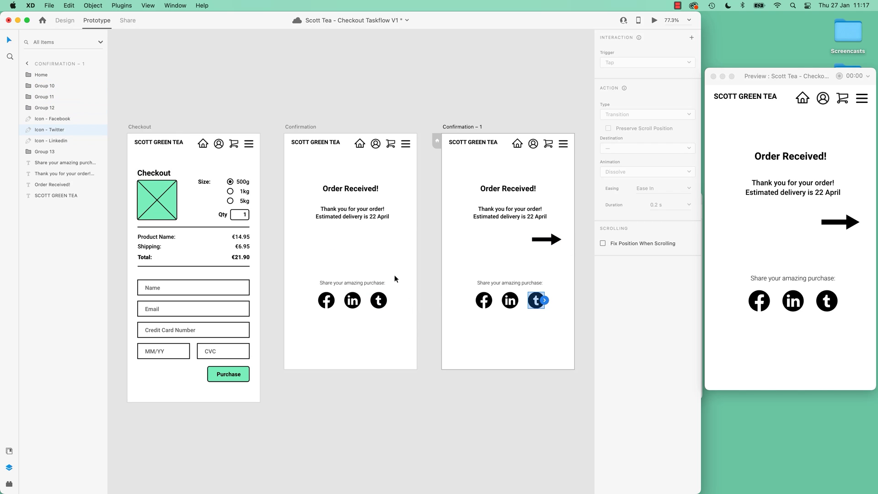
click(383, 304)
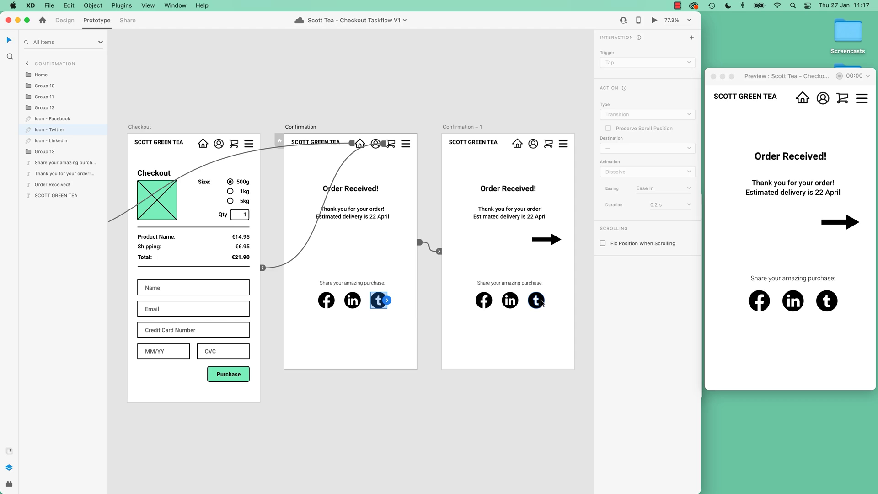
drag(541, 303, 541, 337)
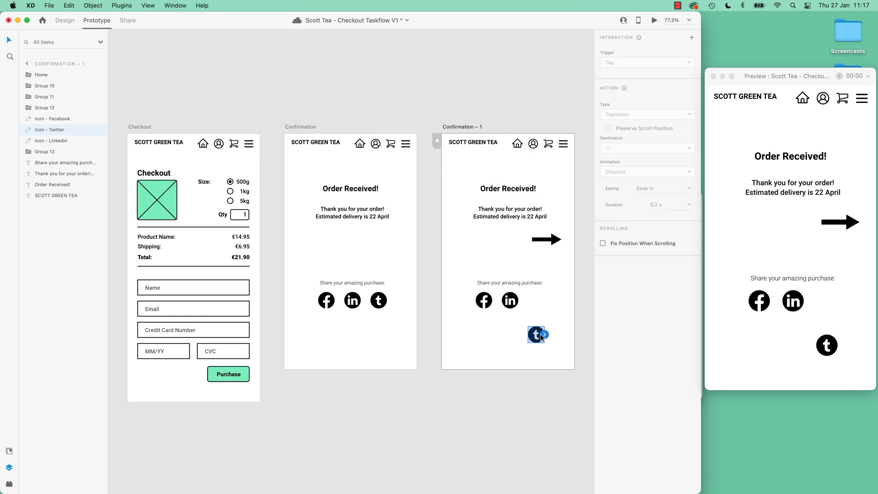
Set the easing of the Confirmation artboard's Auto-Animate interaction to Bounce
click(298, 127)
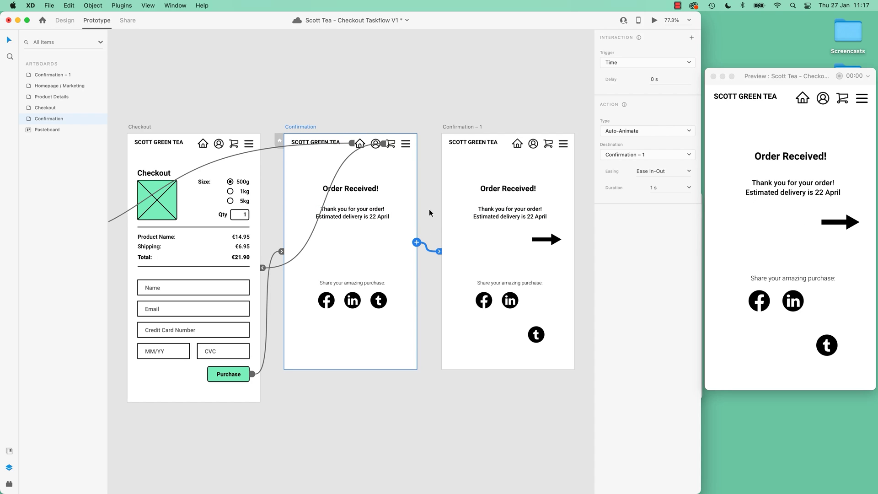
click(690, 172)
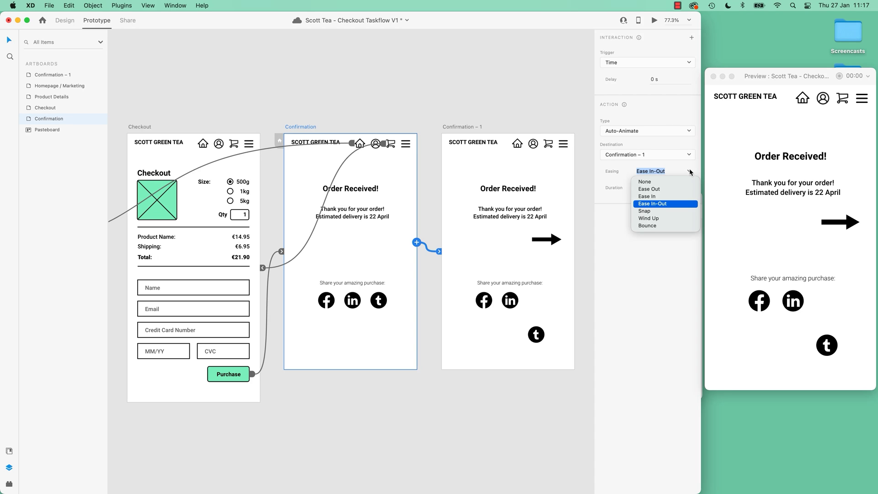
click(650, 226)
Replay the bouncing arrow and share icon animation in the preview from the Checkout and Confirmation artboards, and save the document
click(135, 128)
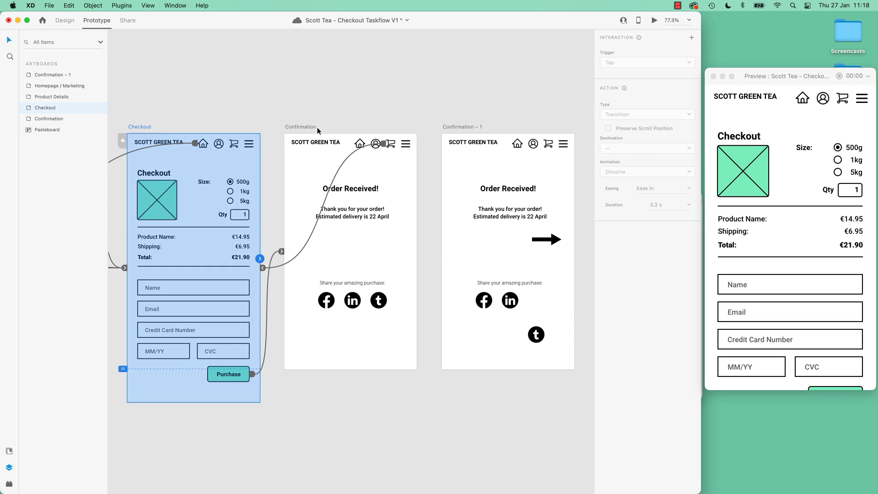
click(309, 127)
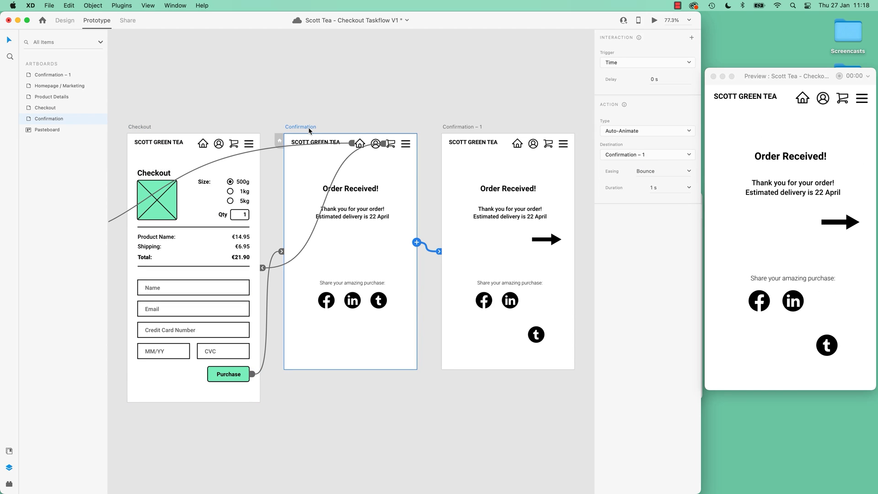
click(137, 127)
click(297, 127)
key(super+s)
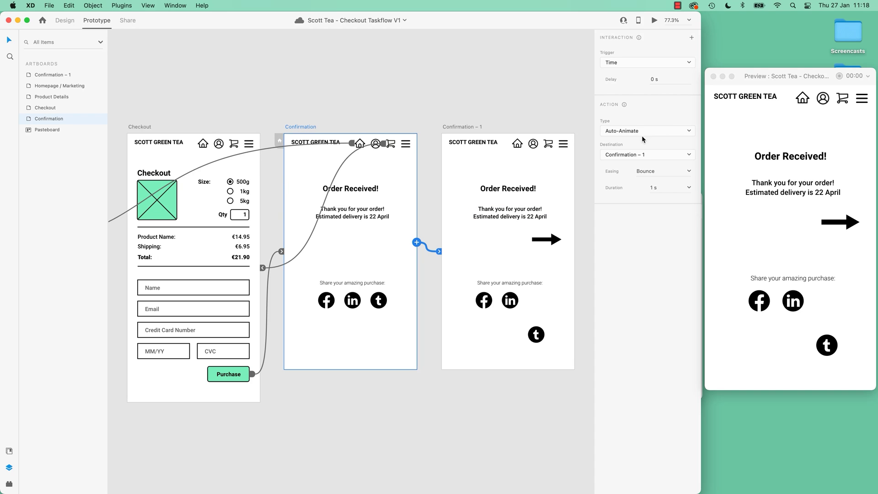